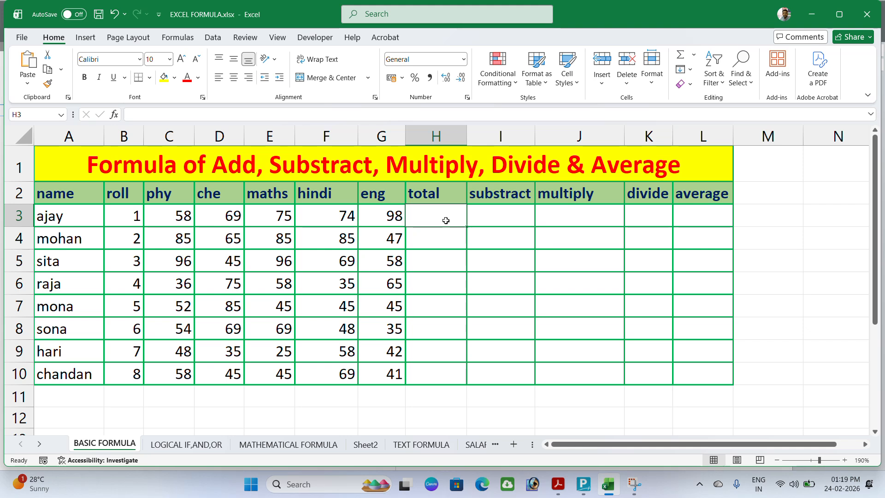
Enter the formula =SUM(C3,D3,E3,F3,G3) in H3 to total the first student's five subject marks
type("=")
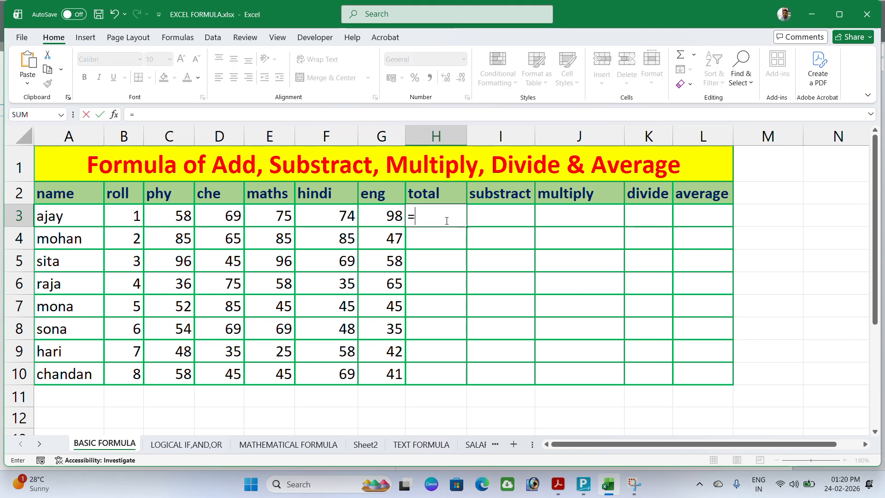
type("sum")
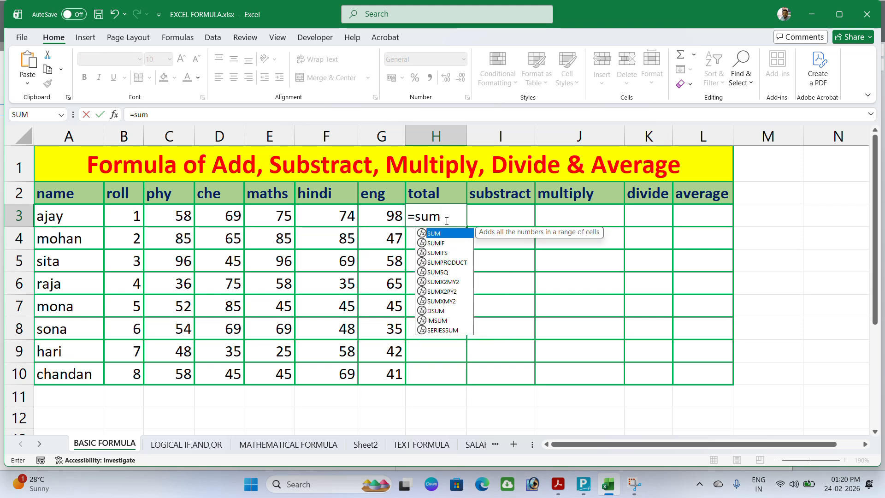
type("(")
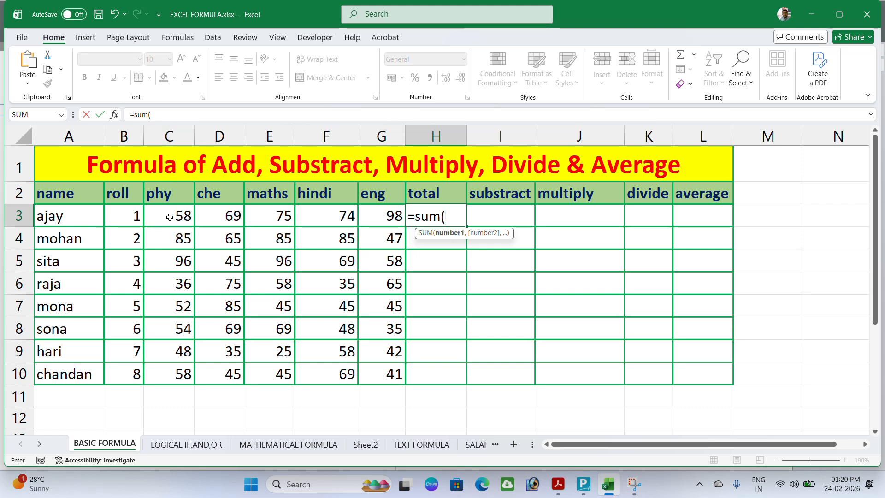
type("c3")
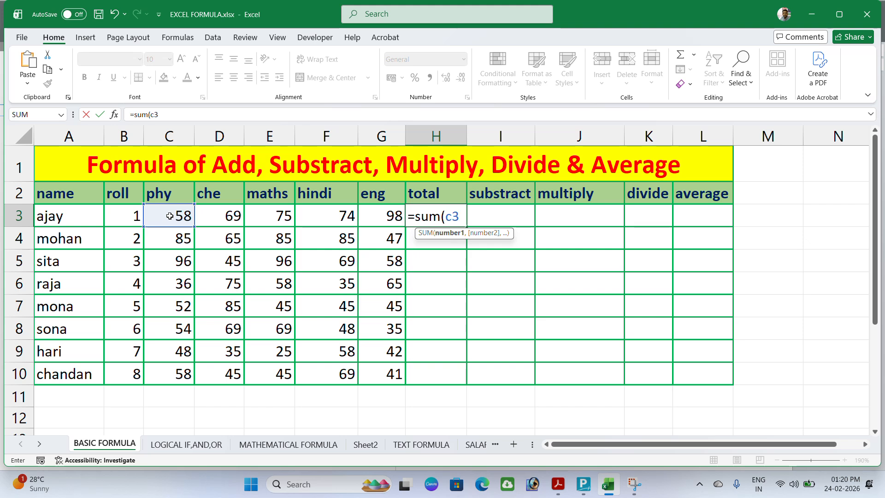
type(",")
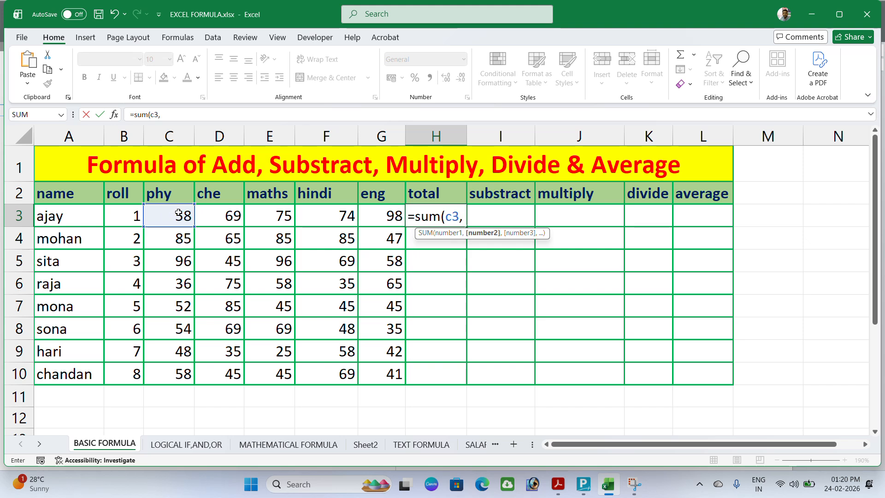
type("d")
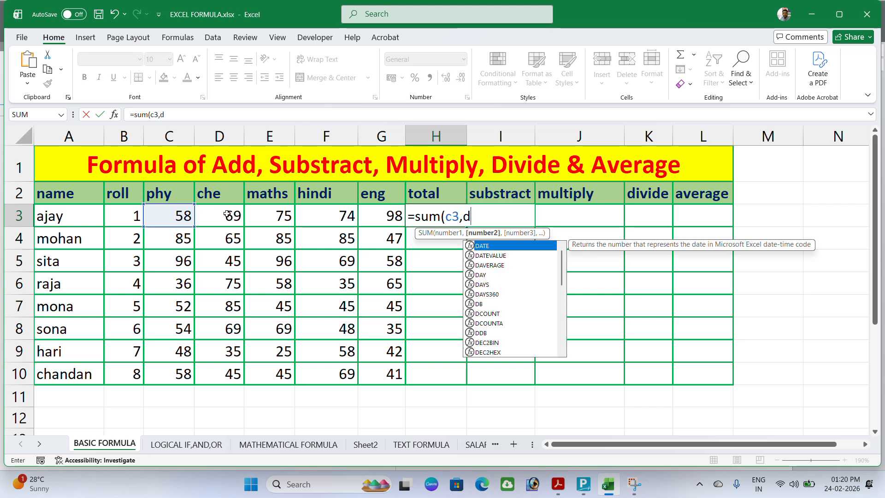
type("3,e")
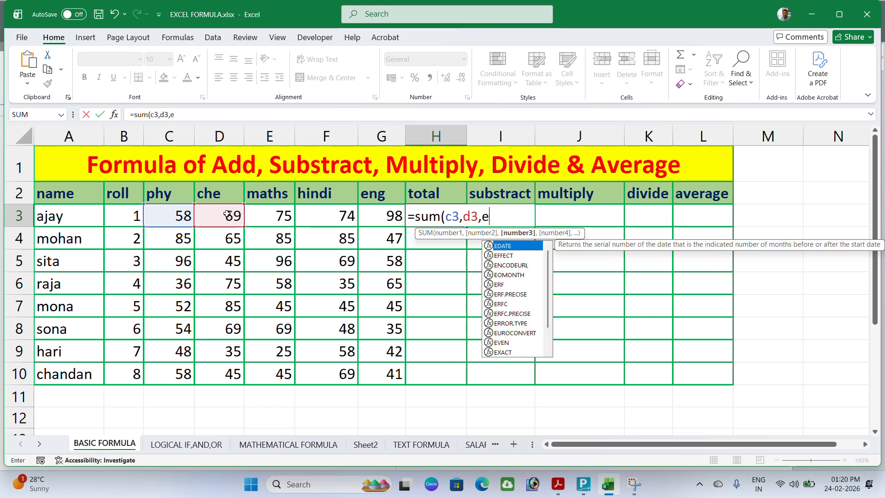
type("3,f3,g")
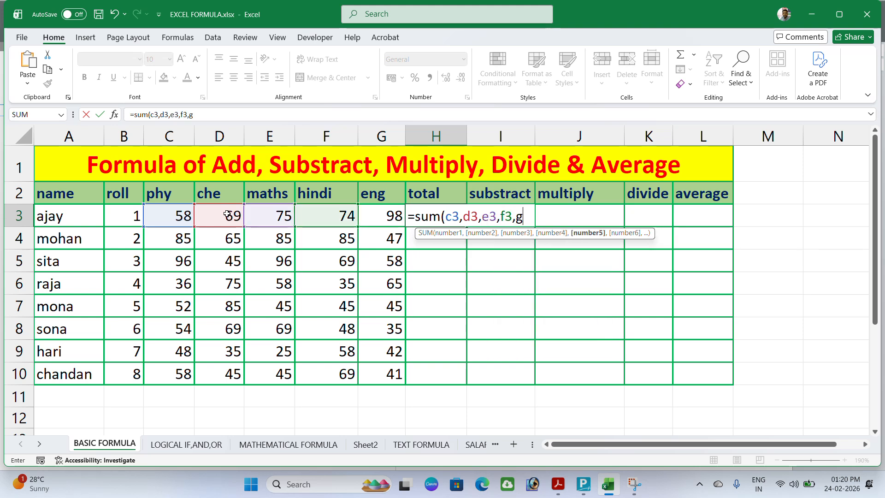
type("3)")
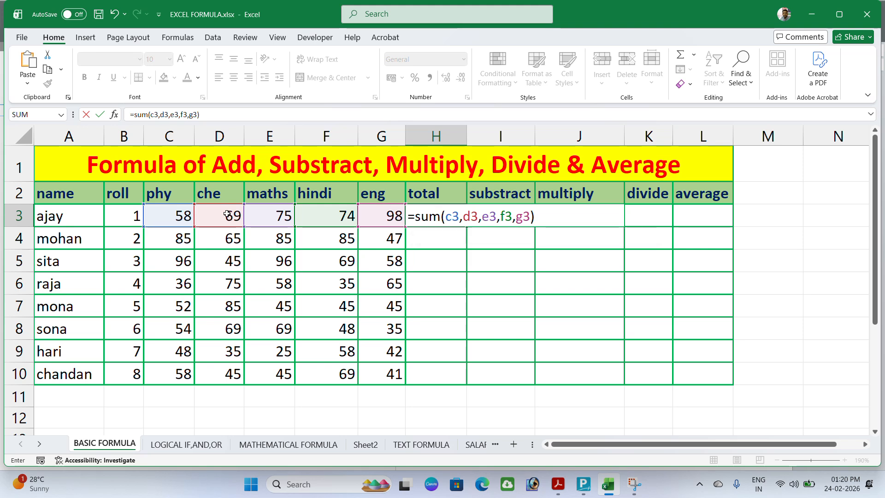
key("Return")
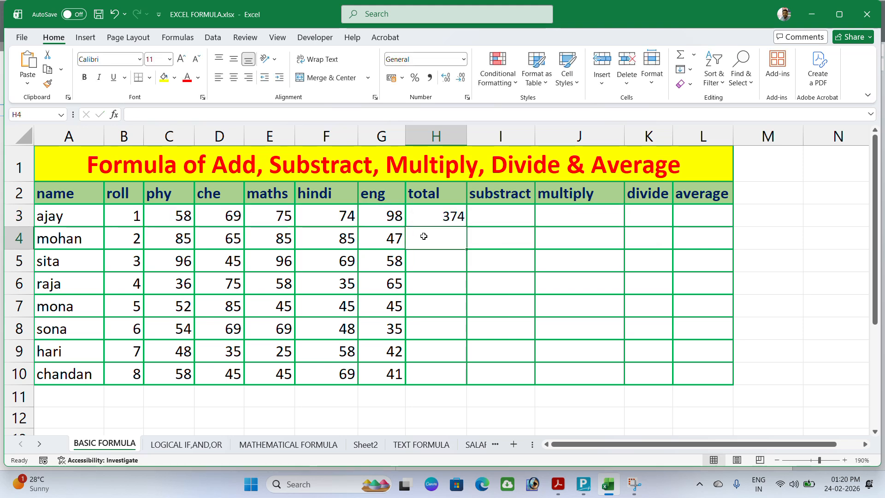
Total the second student's marks in H4 with the range formula =SUM(C4:G4), and compare it with the formula in H3
type("=sum(")
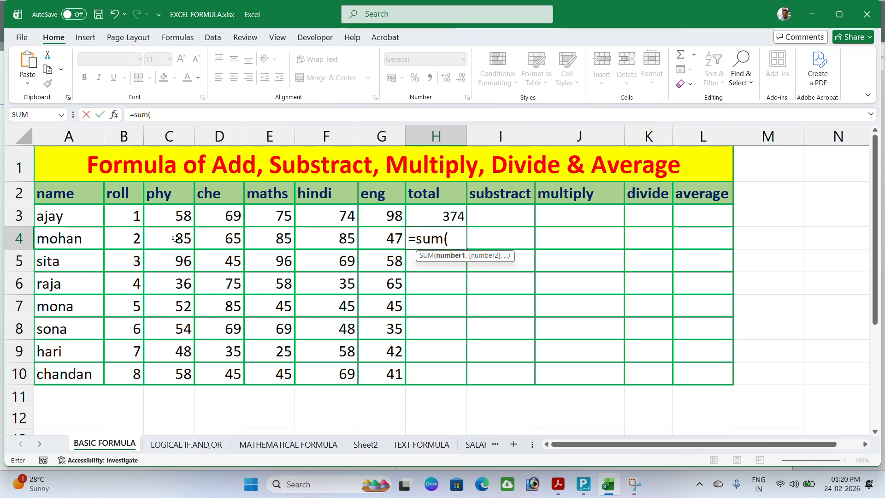
type("c4")
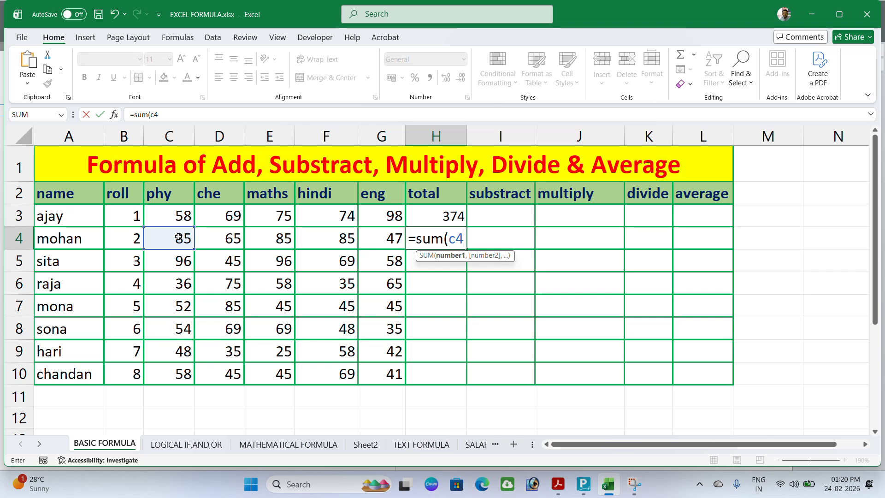
type(":")
type("g4")
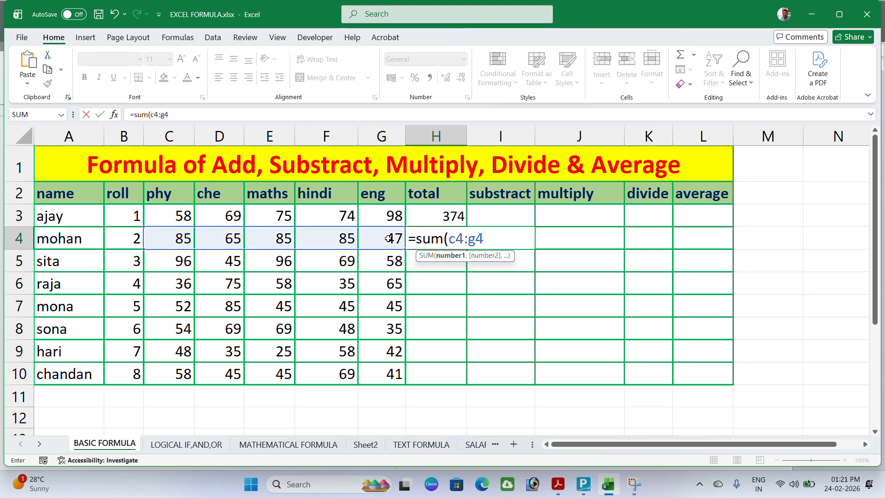
type(")")
key("Return")
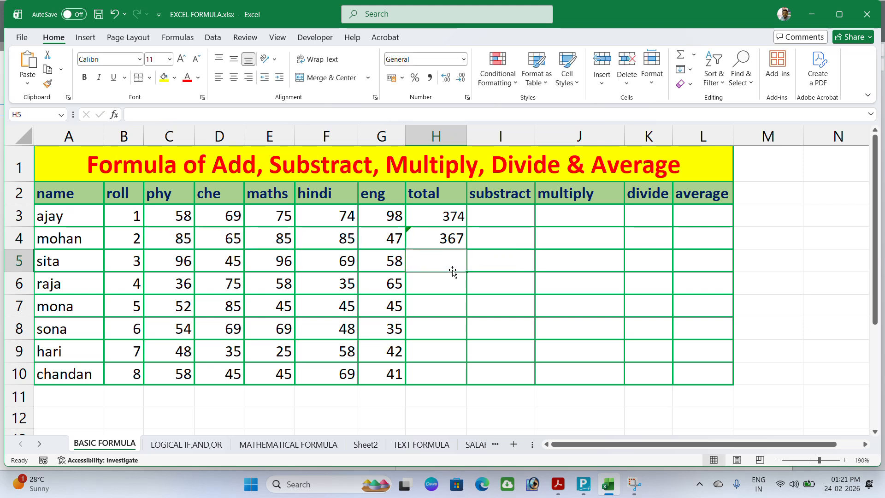
left_click(452, 214)
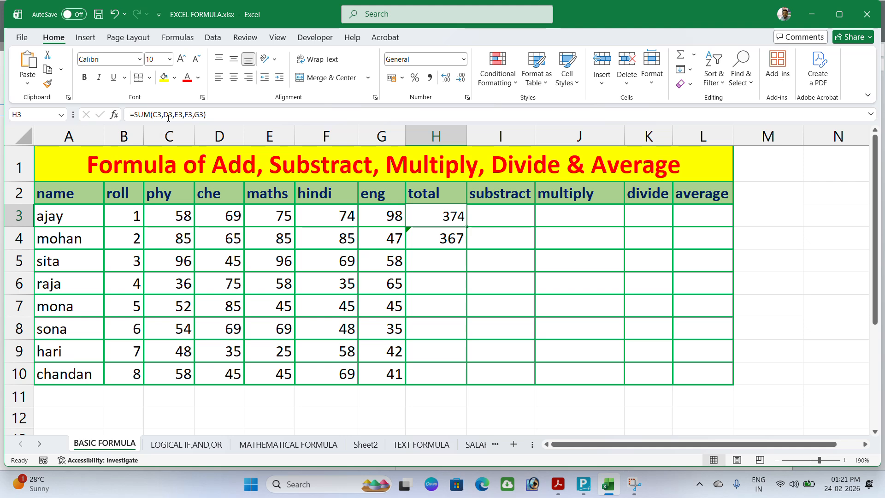
left_click(431, 242)
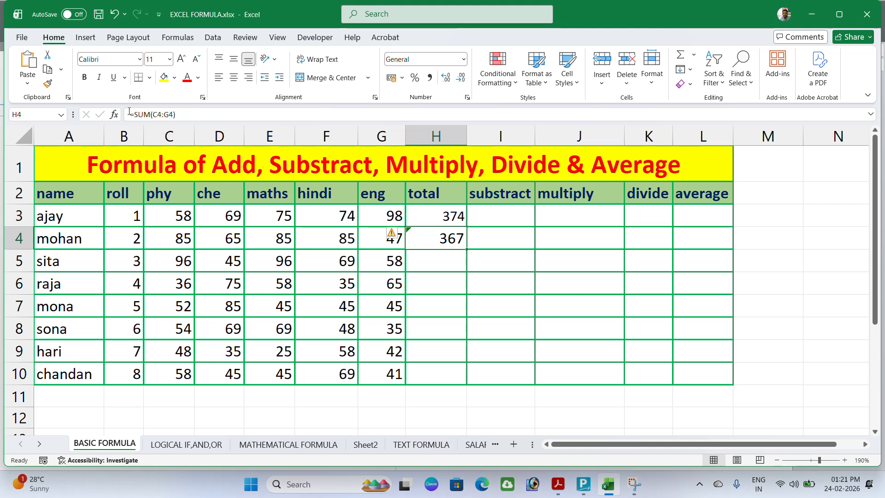
Total row 5 in H5 with =C5+D5+E5+F5+G5 and fill that formula down through H10
left_click(435, 262)
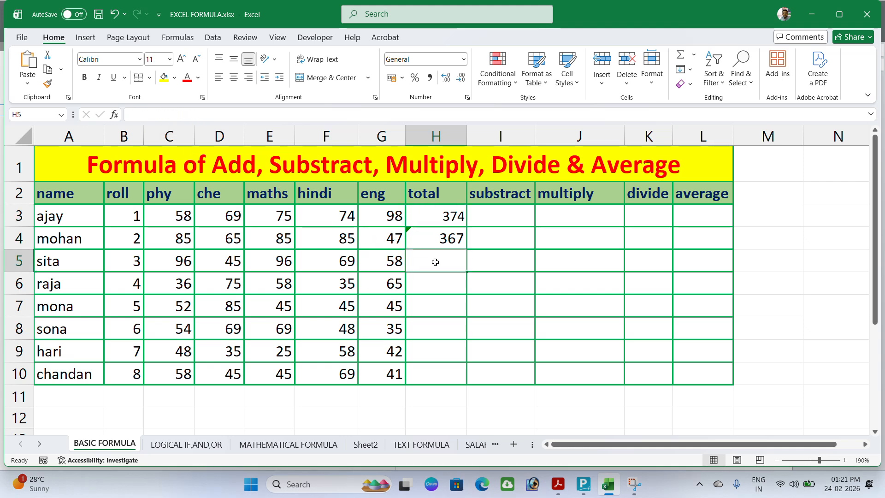
type("=")
left_click(170, 261)
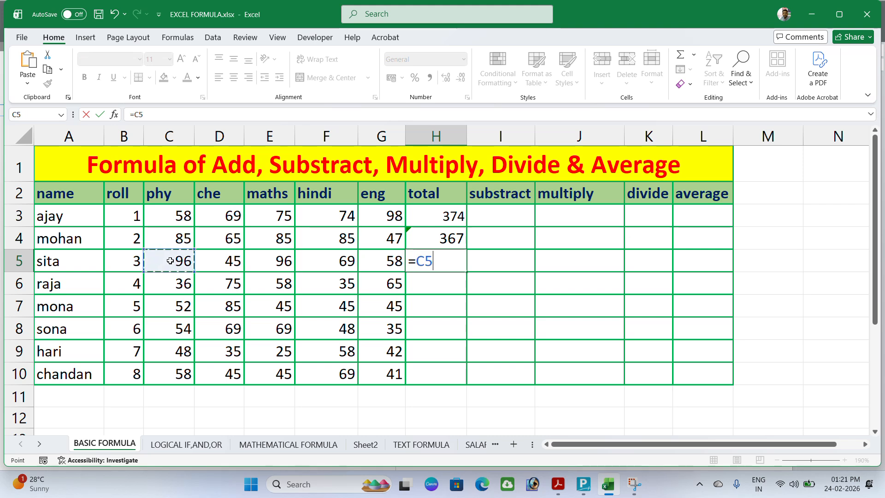
type("+")
left_click(221, 261)
type("+")
left_click(284, 263)
type("+")
left_click(333, 263)
type("+")
left_click(381, 263)
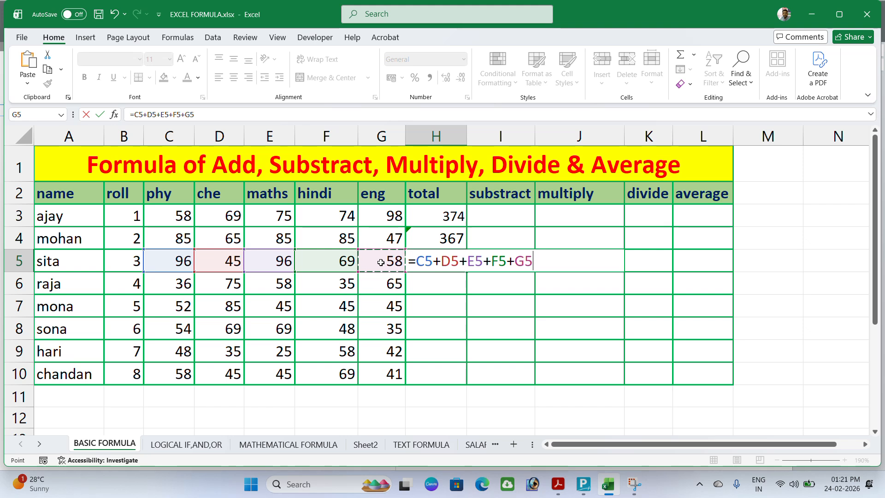
key("Return")
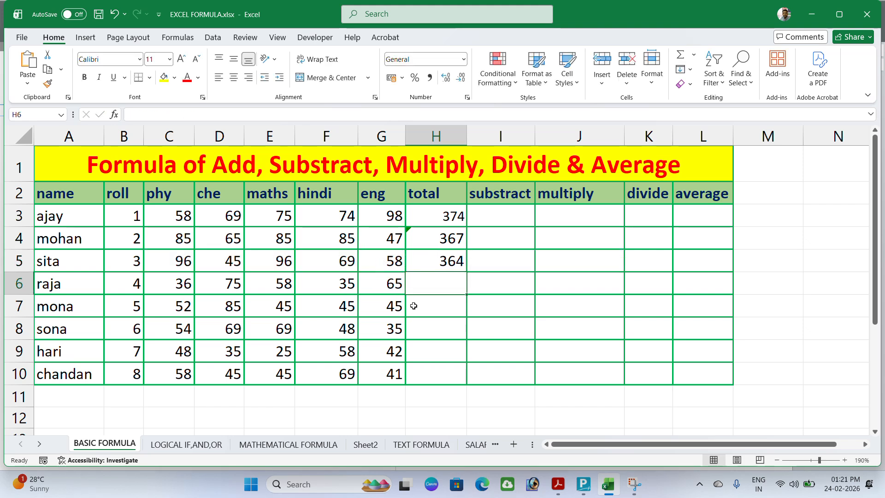
left_click(452, 261)
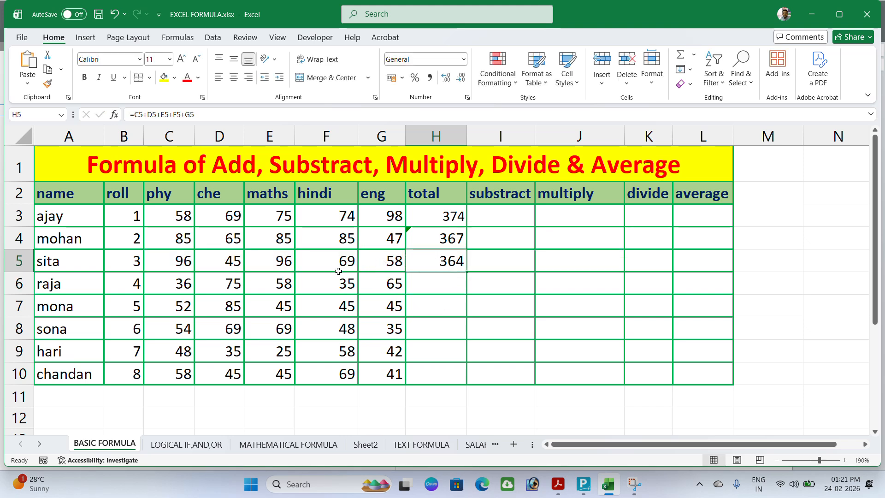
left_click_drag(467, 272, 468, 385)
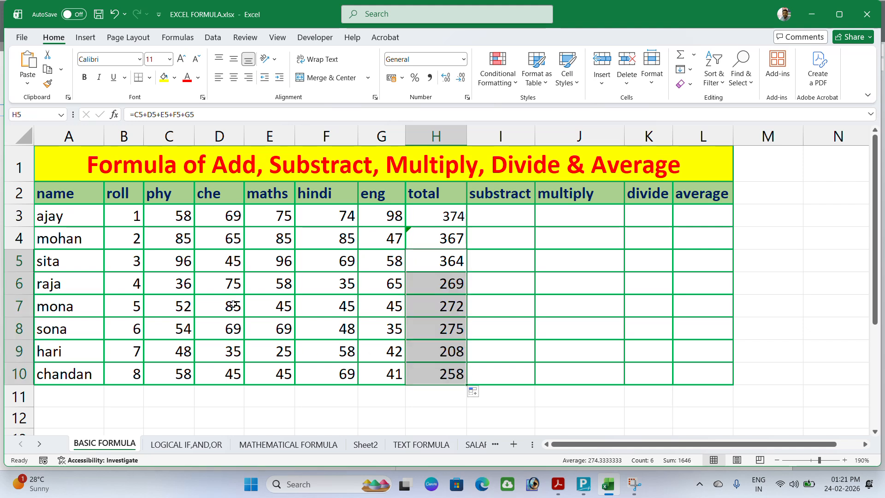
Enter the formula =C3-D3 in I3 to subtract the chemistry mark from the physics mark
left_click(501, 217)
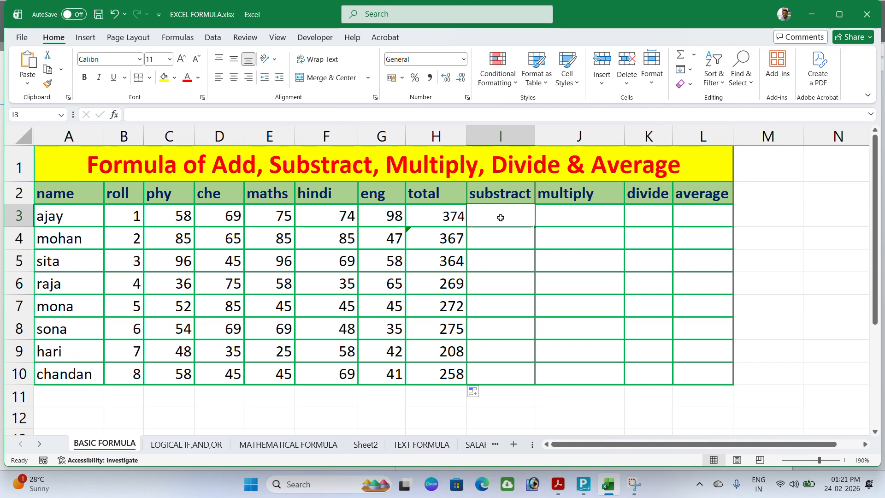
type("=")
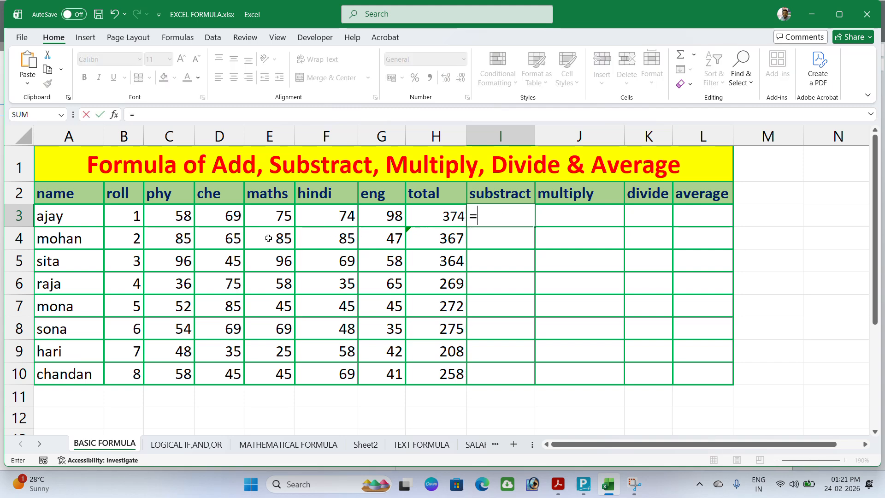
left_click(169, 211)
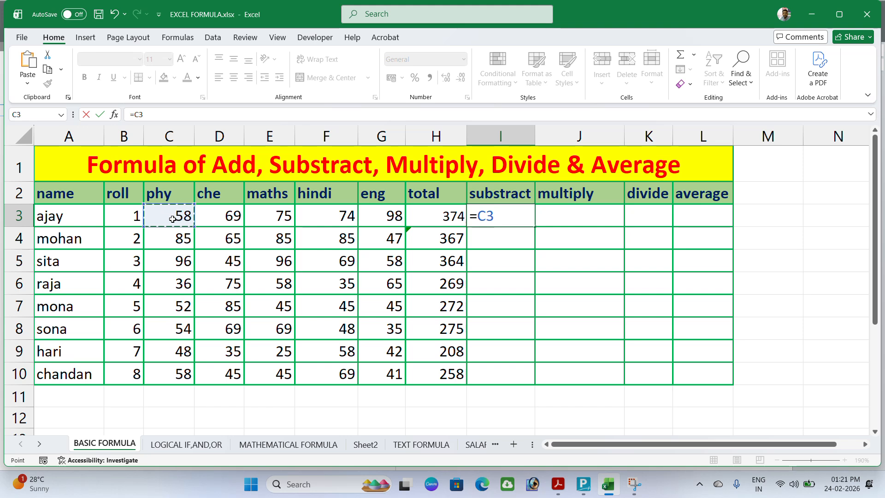
type("-")
left_click(232, 219)
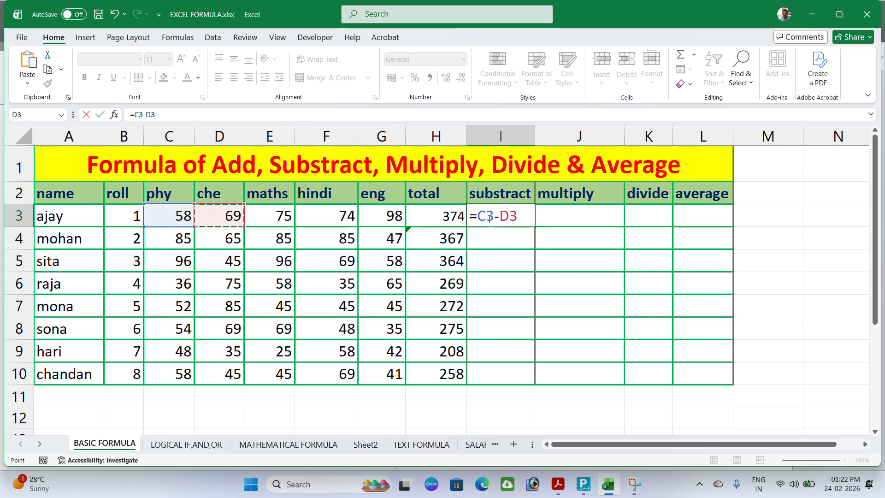
key("Return")
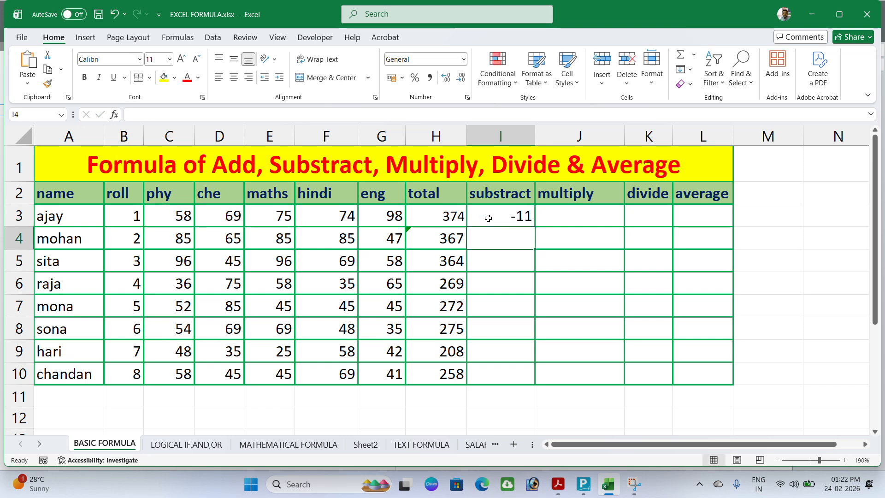
Multiply the physics and English marks of row 3 in J3 with the formula =PRODUCT(C3,G3)
left_click(570, 222)
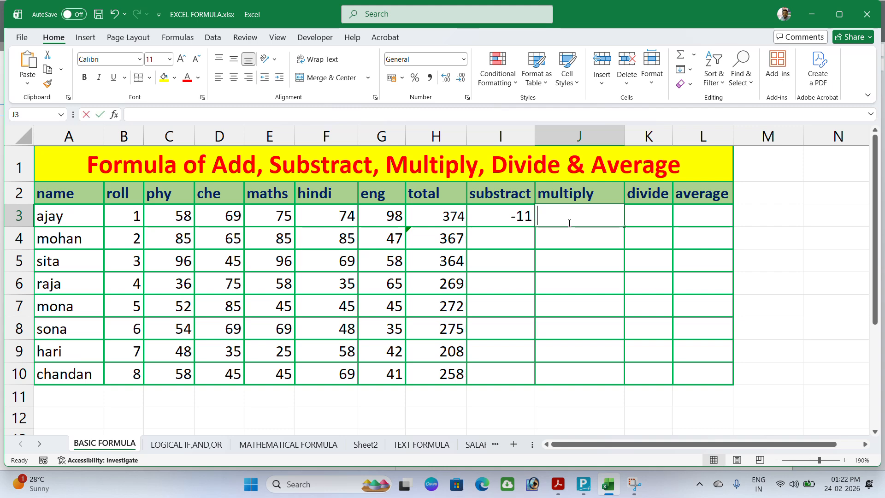
type("=pr")
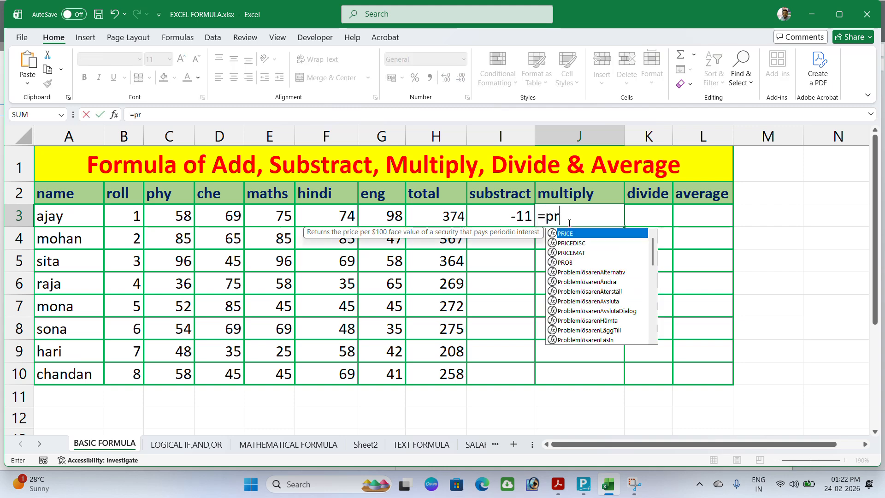
type("oduc")
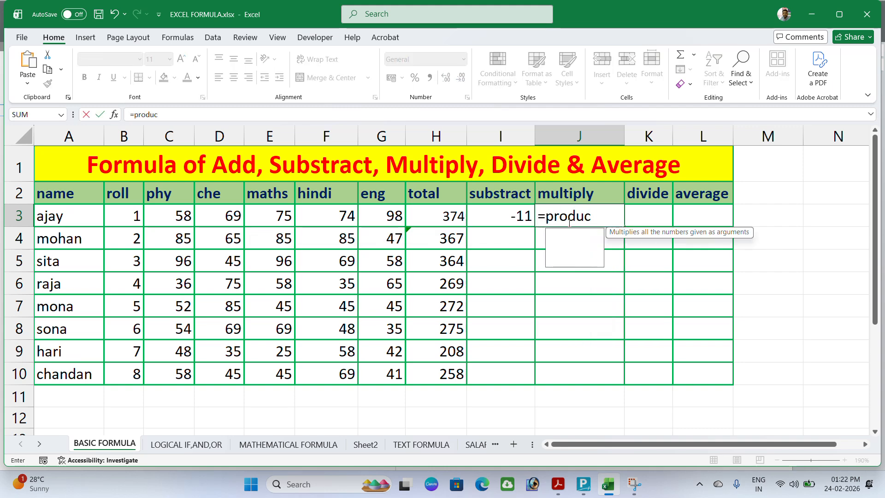
type("t(")
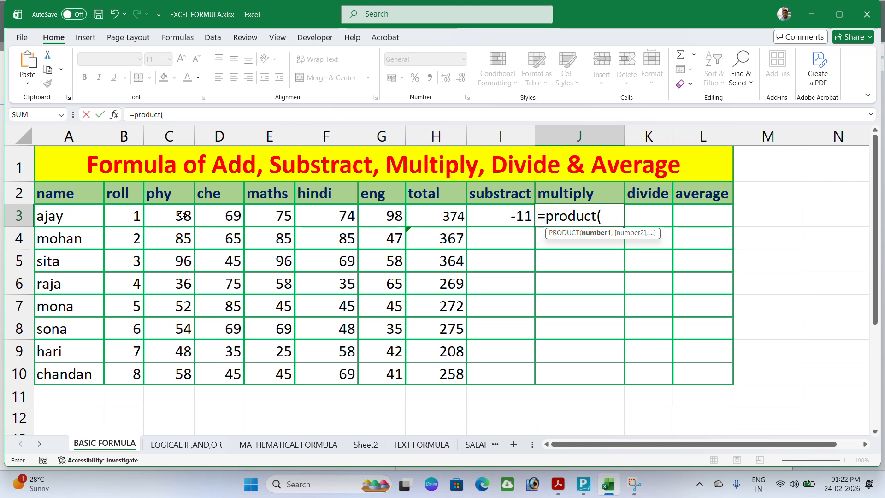
type("c3")
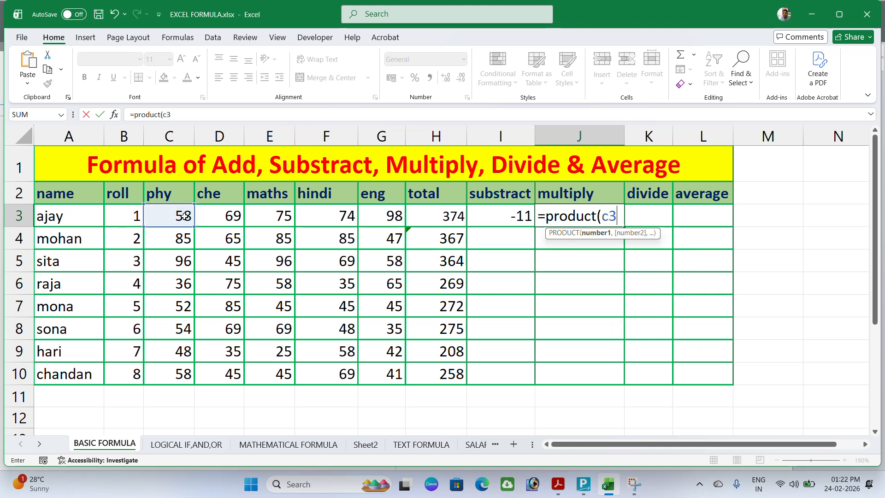
type(",")
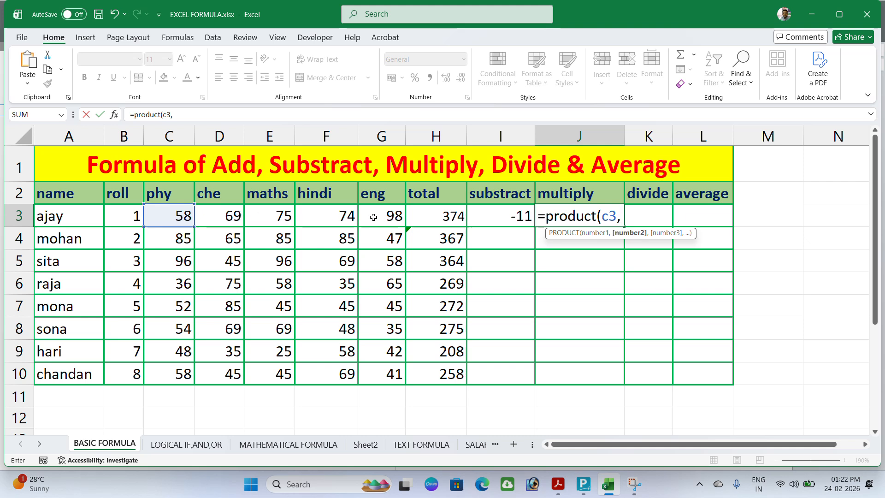
type("g3")
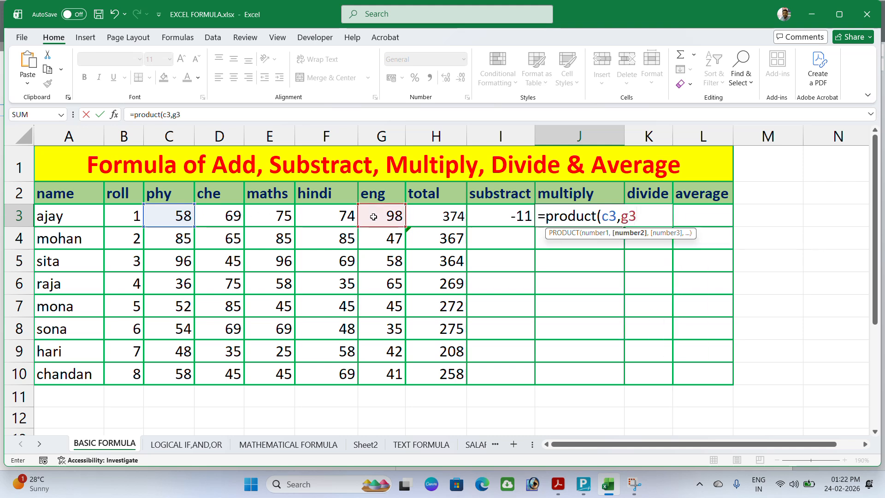
key("Return")
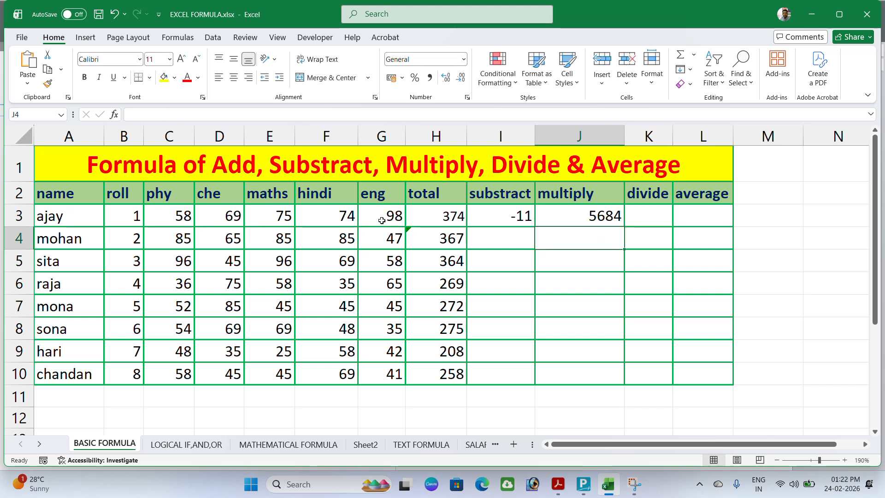
Fill the product formula from J3 down into J4
left_click(609, 216)
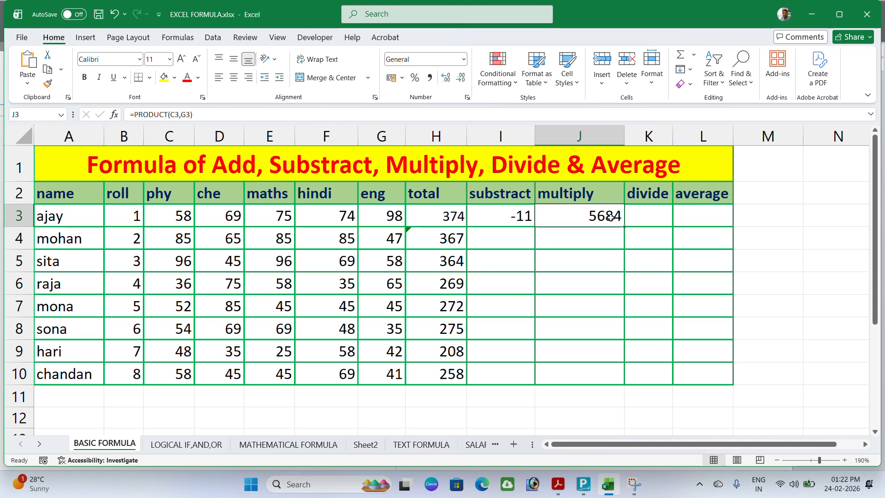
left_click_drag(624, 227, 624, 240)
left_click(598, 243)
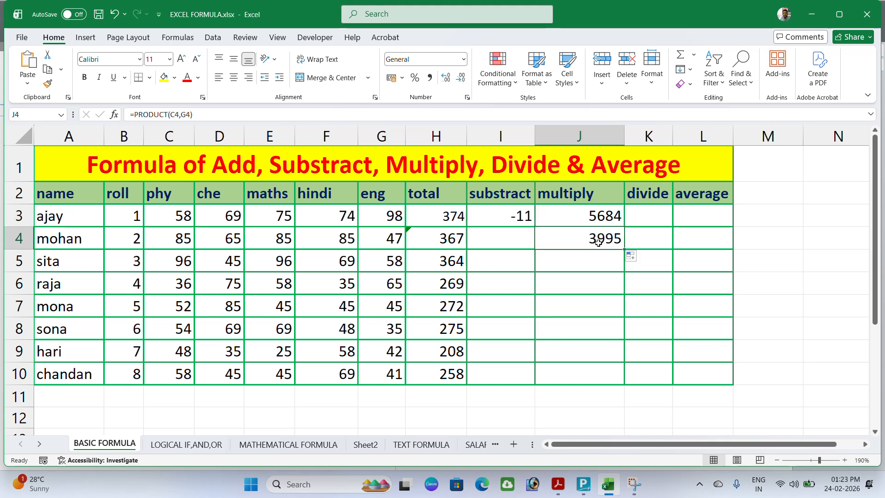
Multiply all of the second student's marks in J4 with the range formula =PRODUCT(C4:G4)
type("=")
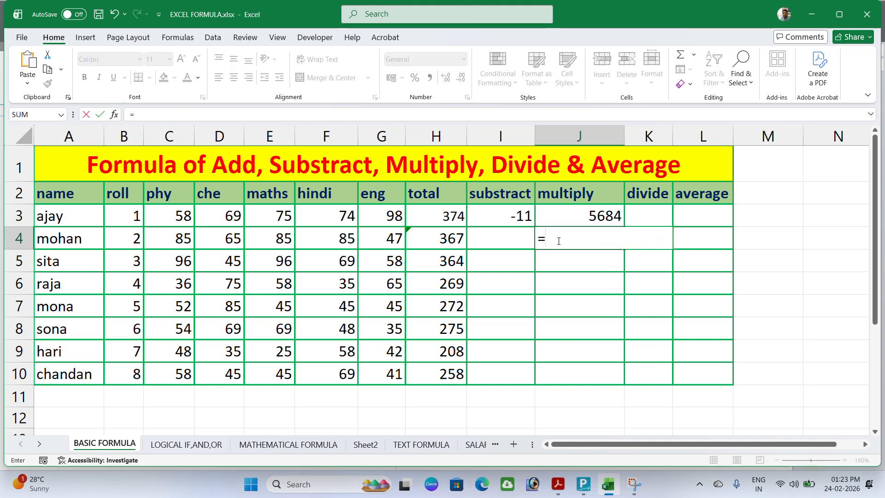
type("produ")
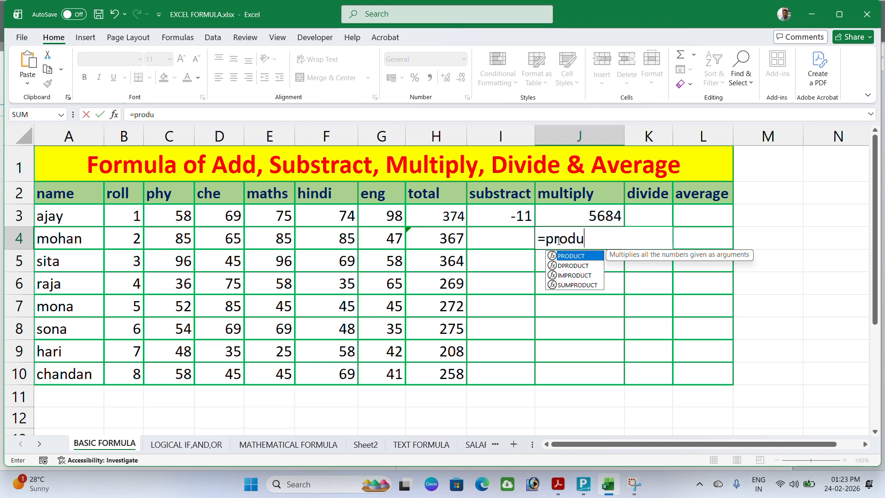
type("ct(")
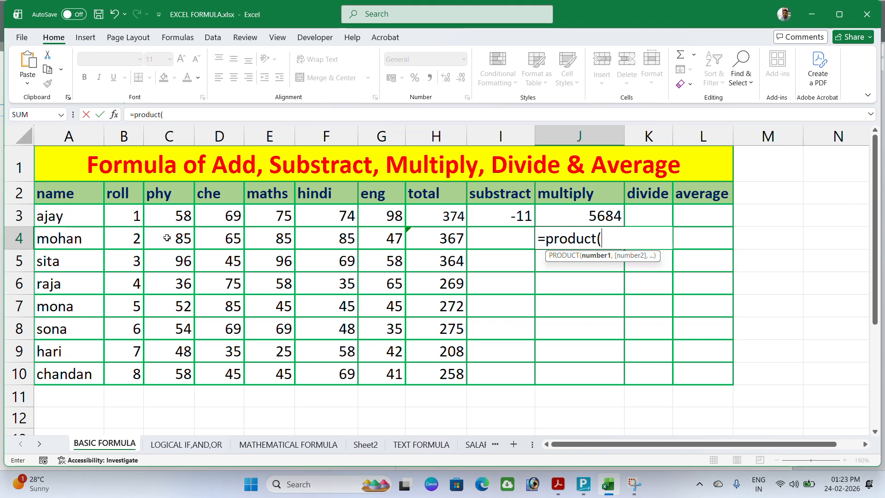
type("c4")
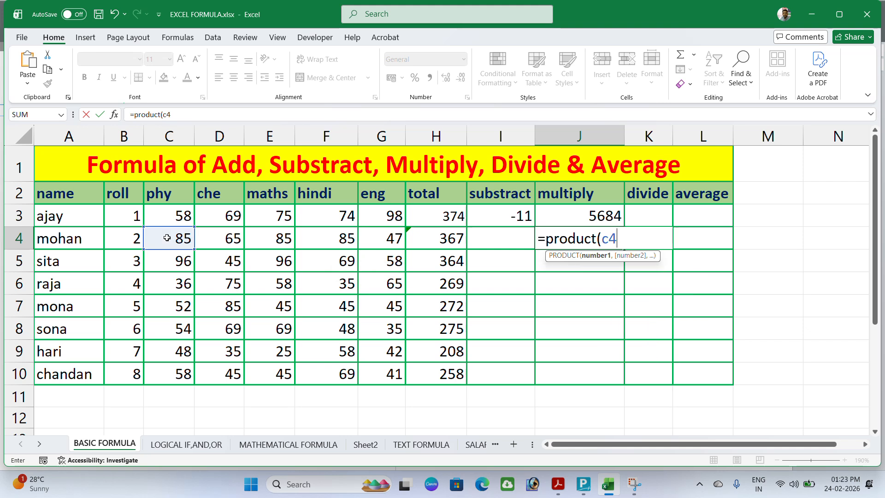
type(":")
type("g4")
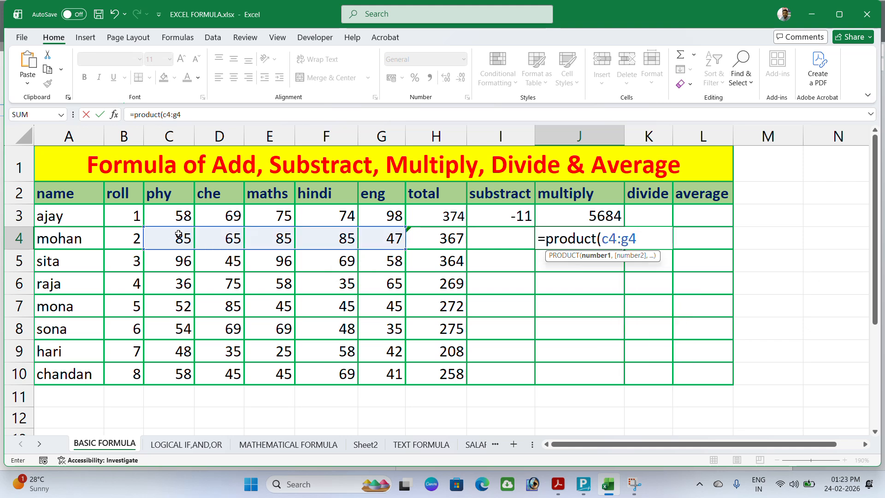
key("Return")
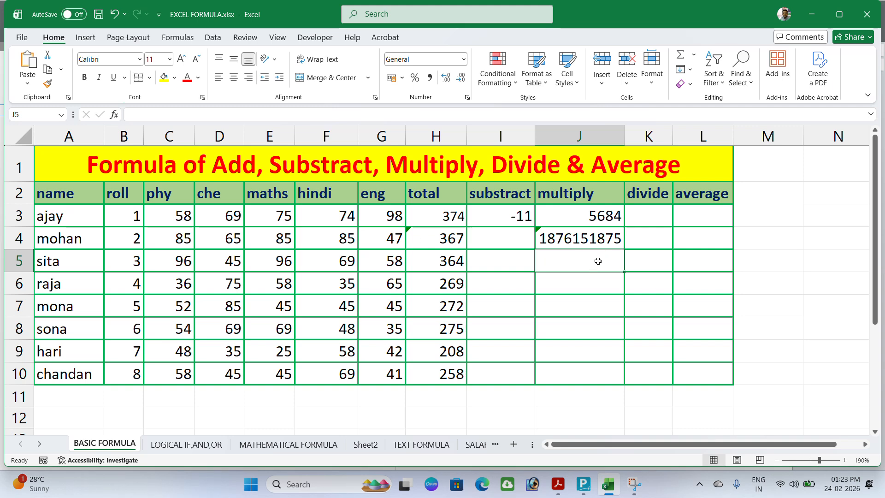
Multiply the row 5 marks in J5 with =C5*D5*E5*F5*G5 and fill that formula down through J10
type("=")
left_click(177, 258)
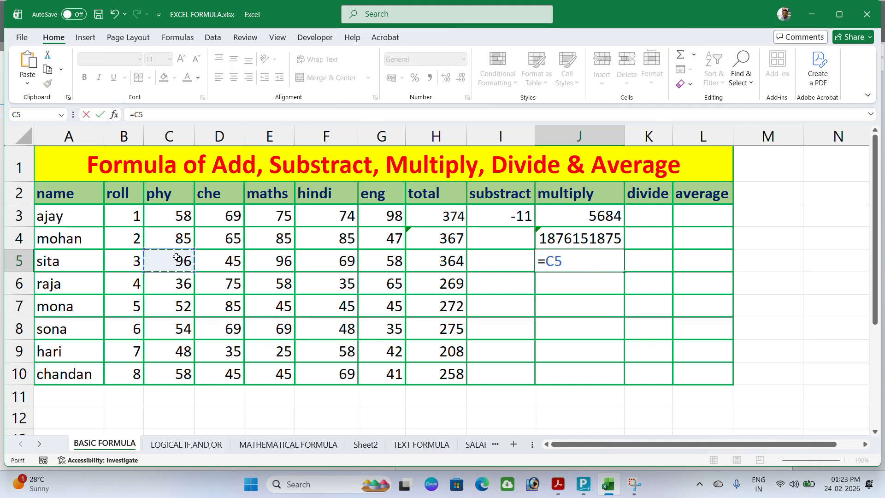
type("*")
left_click(228, 261)
type("*")
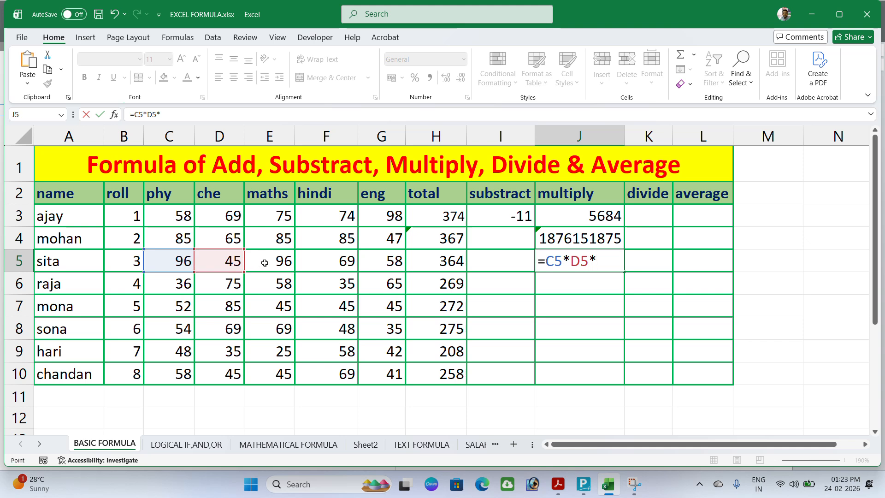
left_click(262, 262)
type("*")
left_click(319, 264)
type("*")
left_click(380, 262)
type("*")
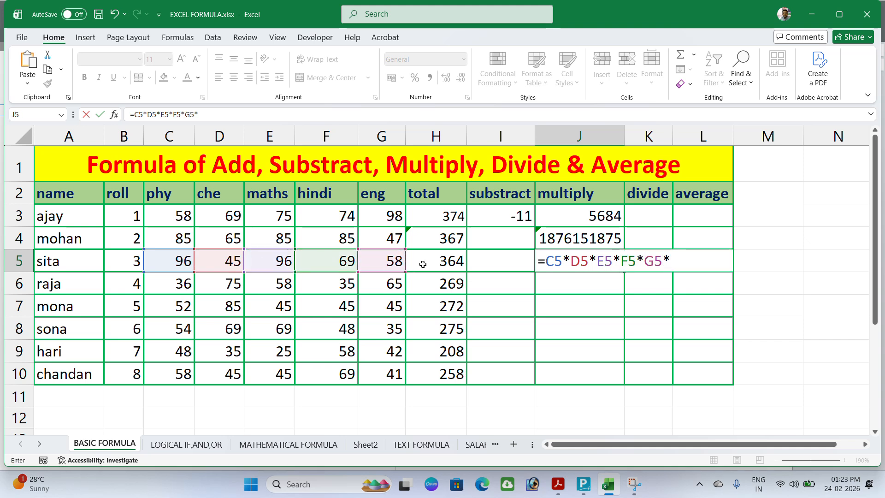
key("BackSpace")
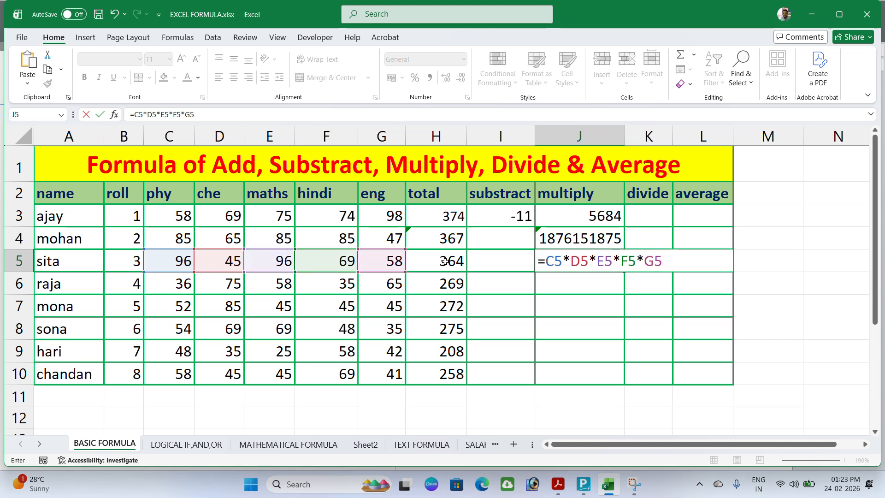
key("Return")
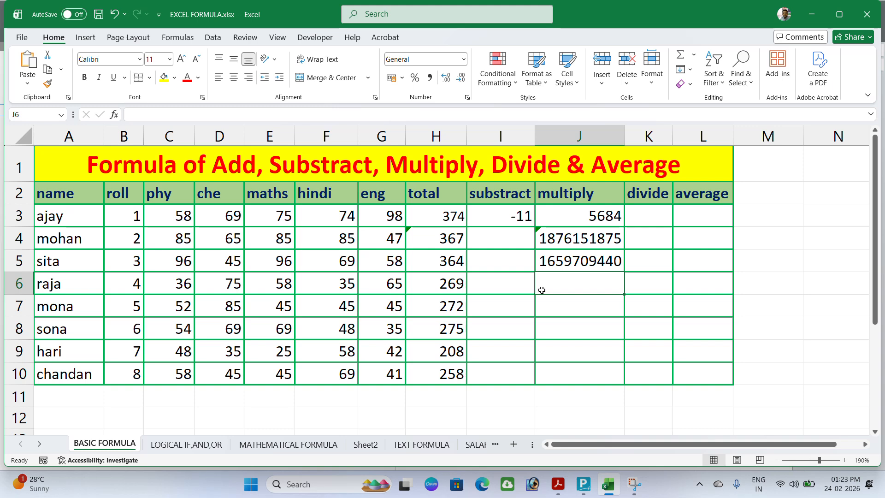
left_click(618, 262)
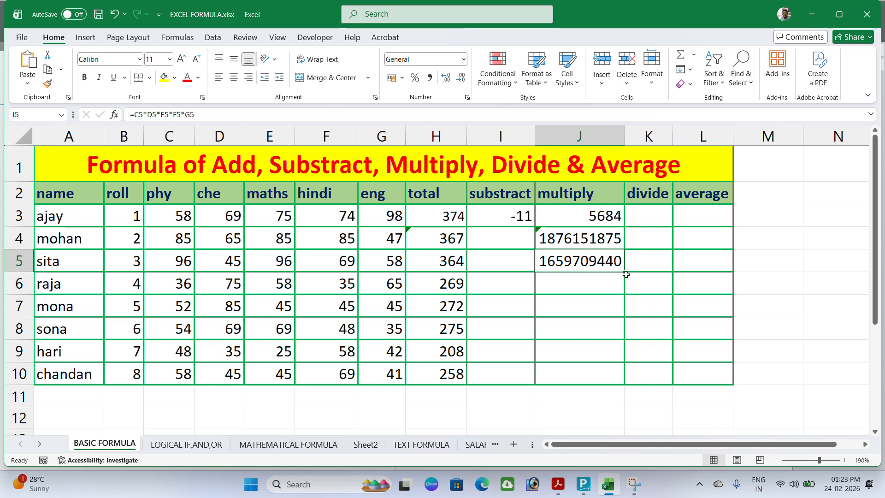
left_click_drag(626, 272, 626, 385)
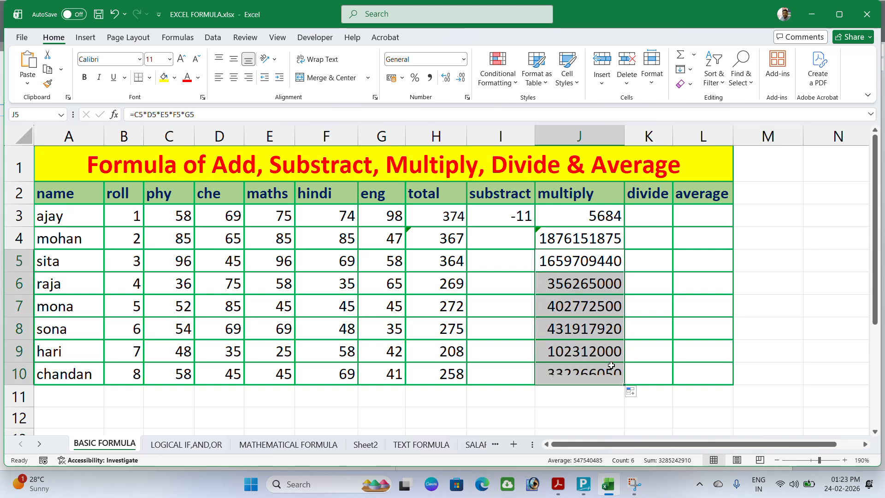
Enter the formula =C3+D3-F3-G3 in I4 to subtract the Hindi and English marks from physics plus chemistry
left_click(508, 238)
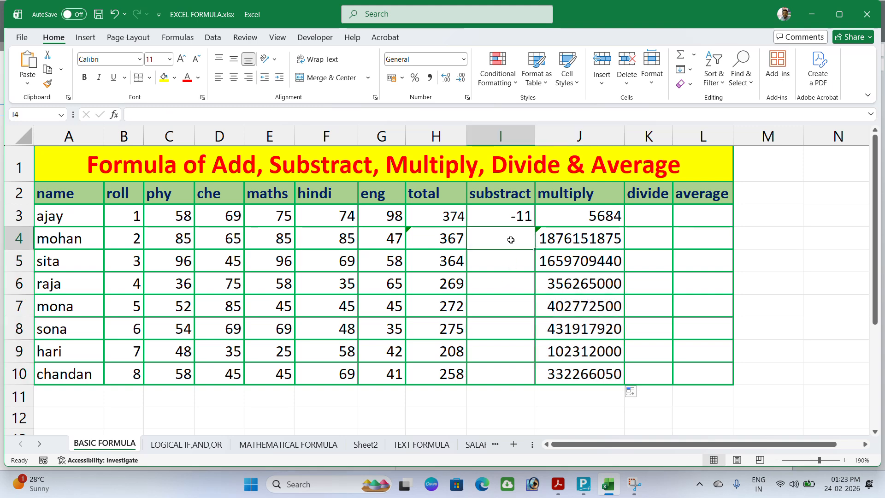
type("=")
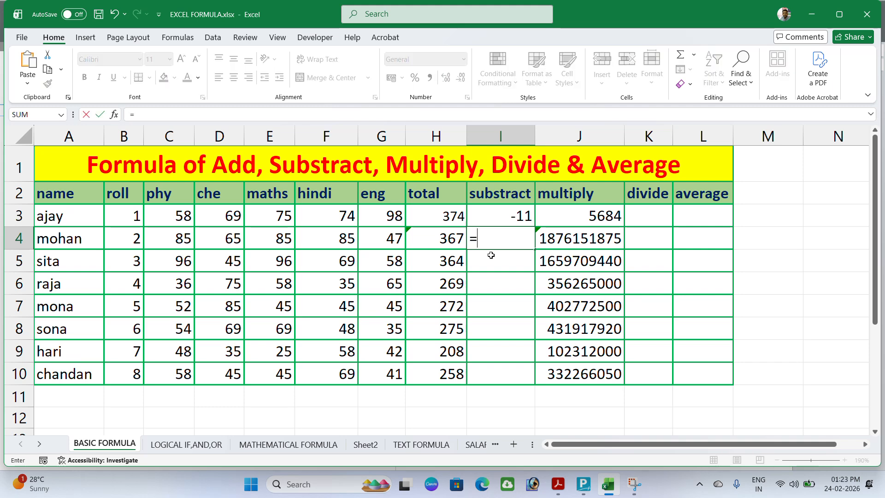
left_click(174, 216)
type("+")
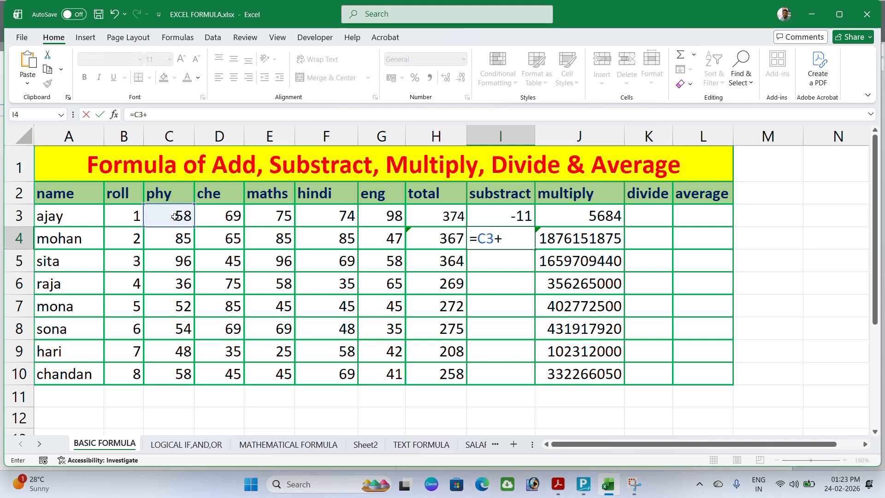
left_click(228, 217)
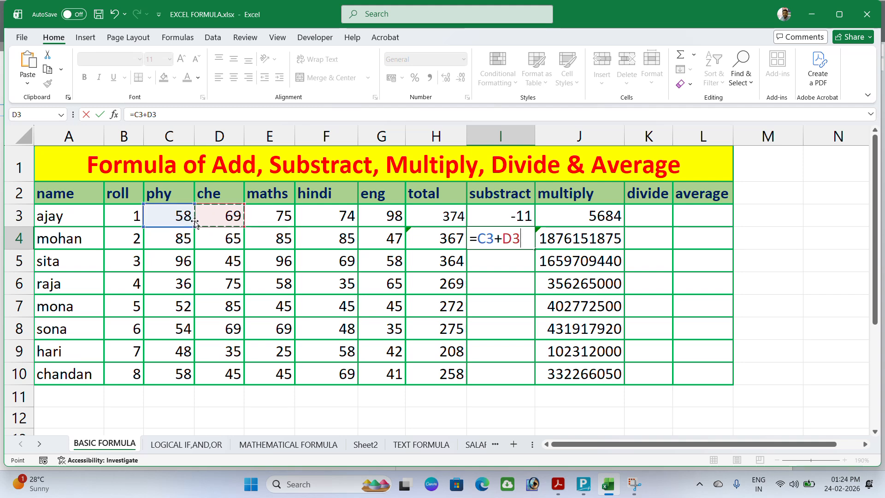
type("-")
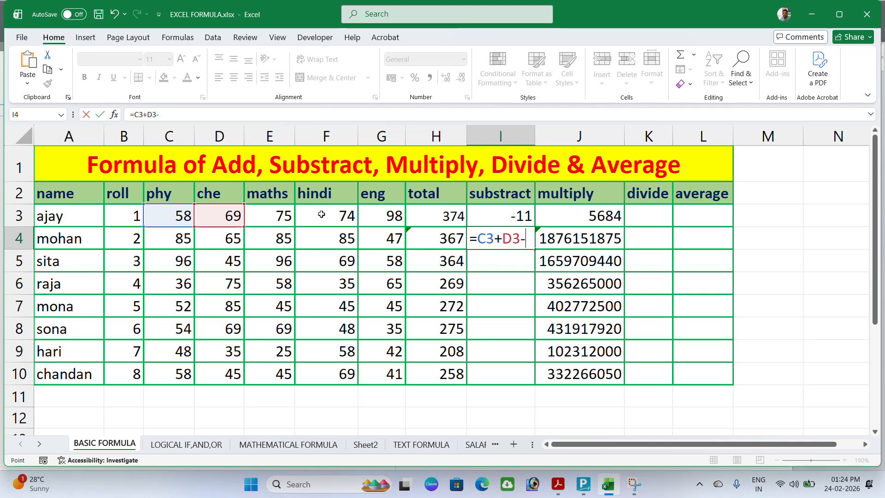
left_click(321, 213)
type("-")
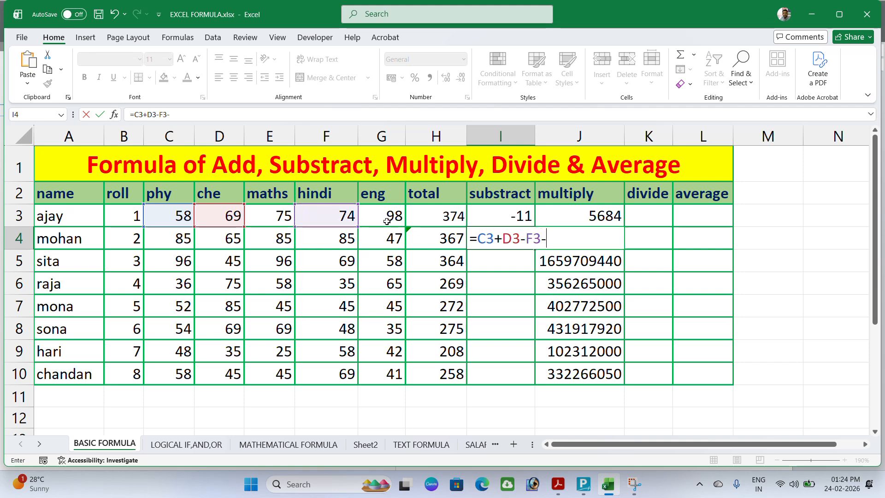
left_click(387, 220)
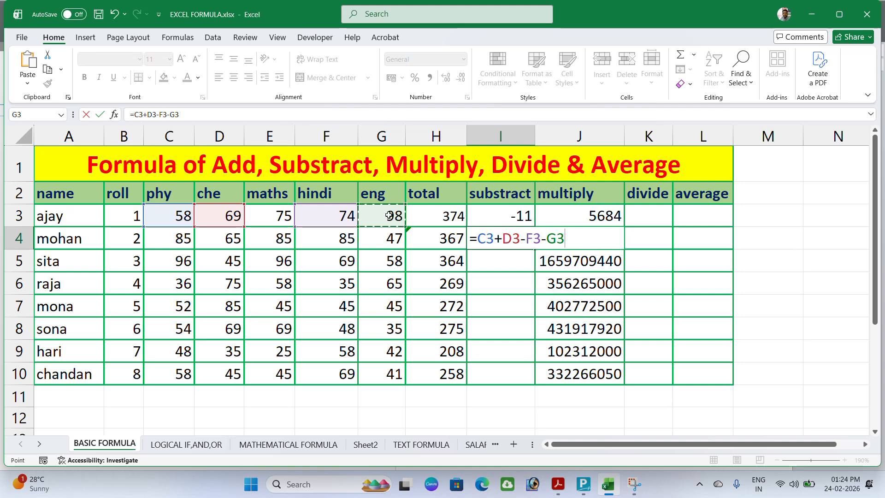
key("Return")
left_click(525, 238)
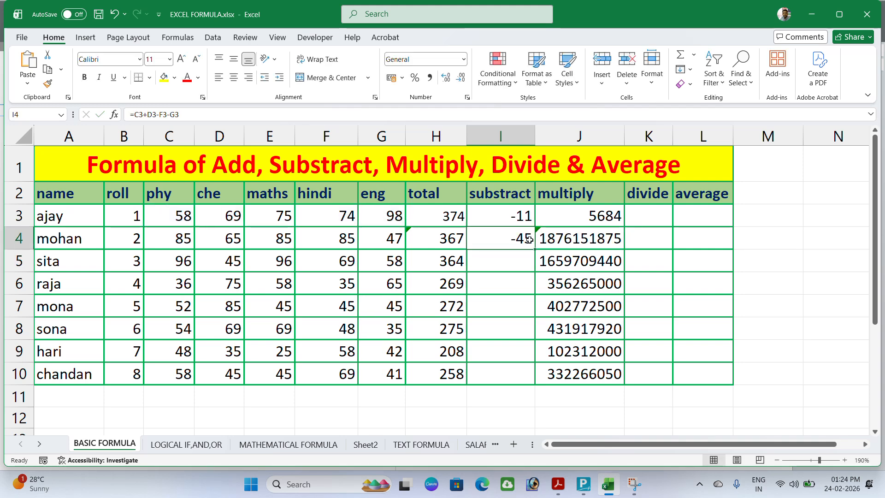
Review the multiplication formula stored in J5 without changing it
left_click(579, 263)
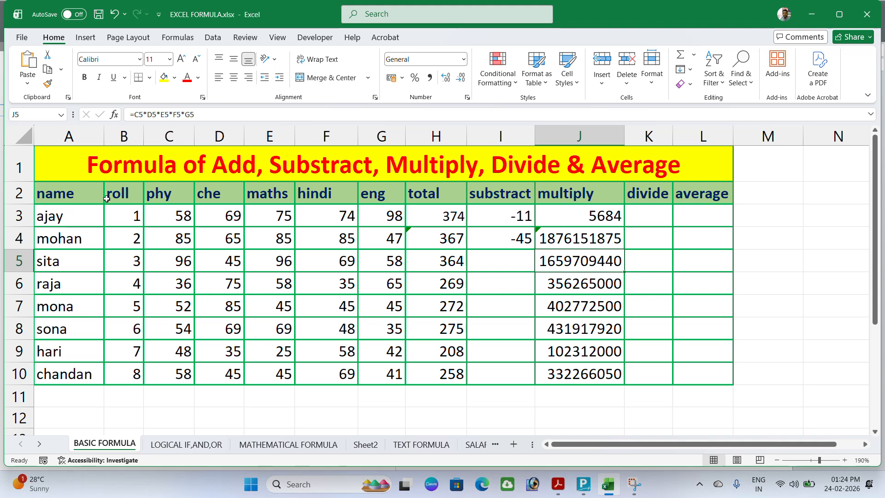
left_click(127, 114)
left_click_drag(134, 114, 212, 116)
left_click(687, 312)
key("Escape")
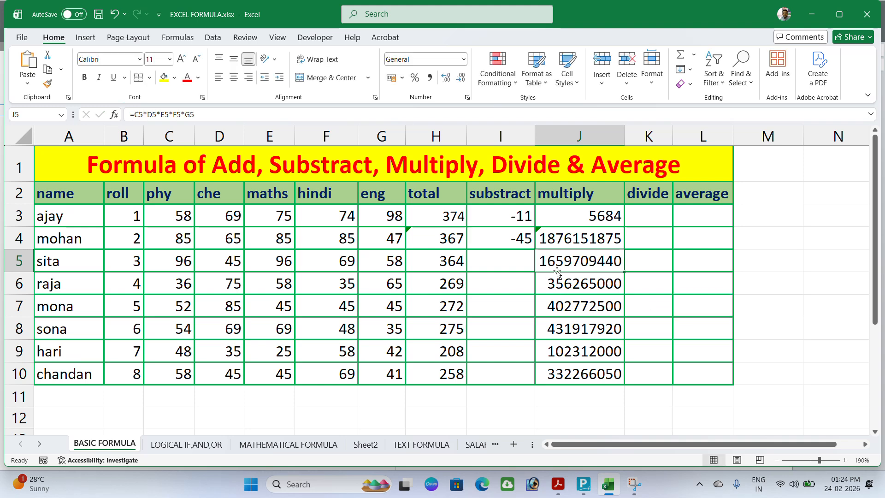
Re-enter the formula =C5*D5*E5*F5*G5 in J5, and compare the PRODUCT formulas in J4 and J3
type("=")
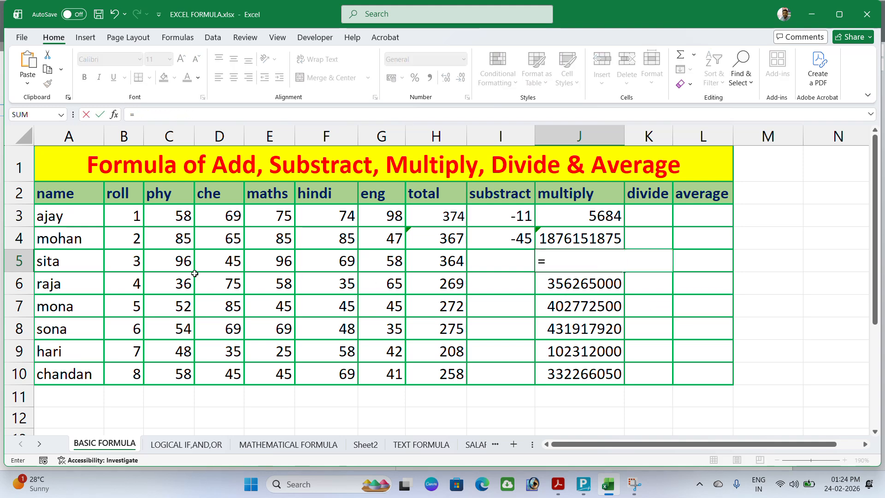
left_click(190, 259)
type("*")
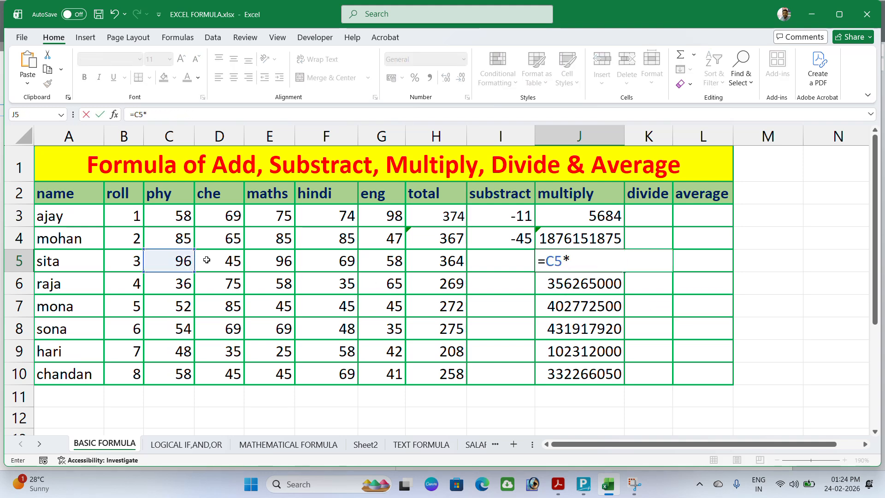
left_click(226, 261)
type("*")
left_click(258, 262)
type("*")
left_click(318, 257)
type("*")
left_click(381, 261)
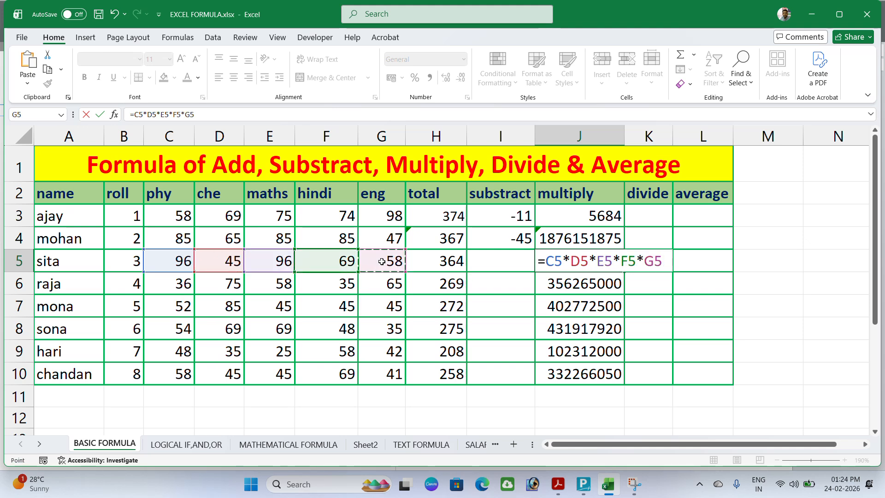
key("Return")
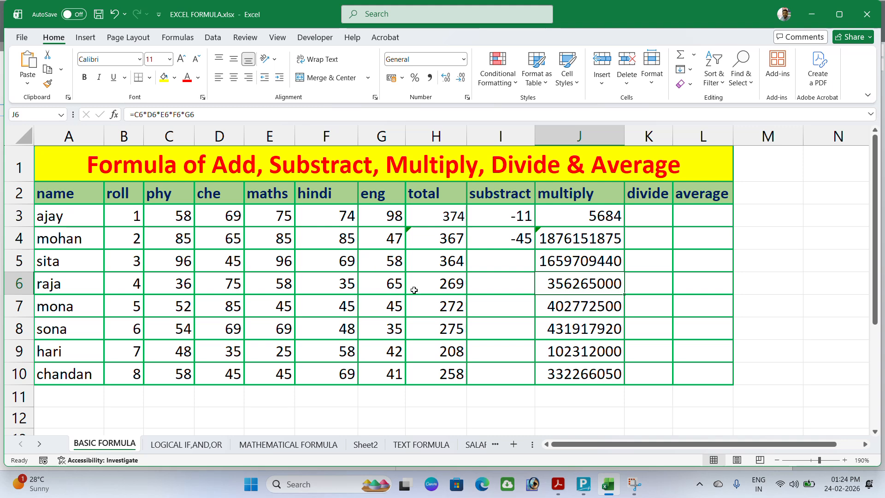
left_click(576, 242)
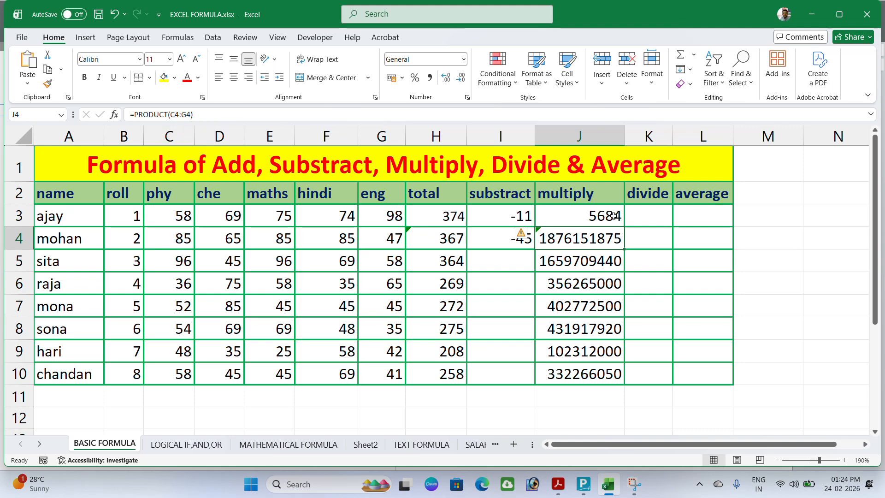
key("Up")
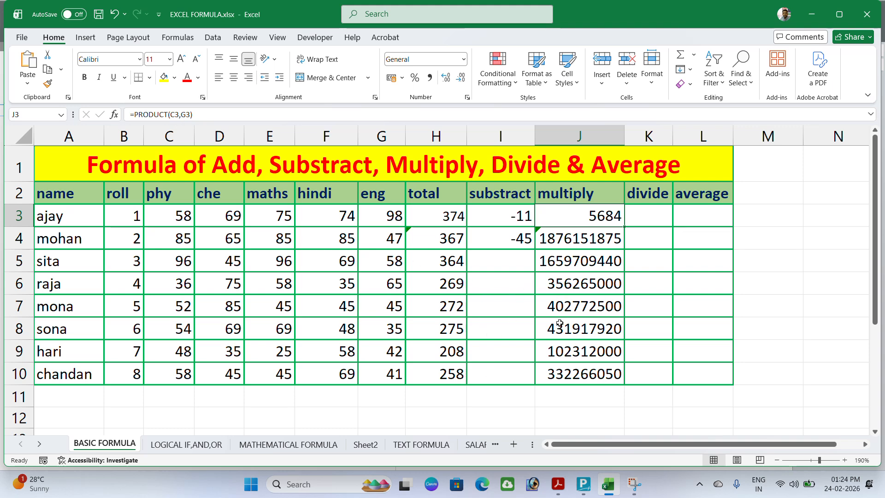
Divide the row 3 total by 3 in K3 with the formula =H3/3
left_click(653, 214)
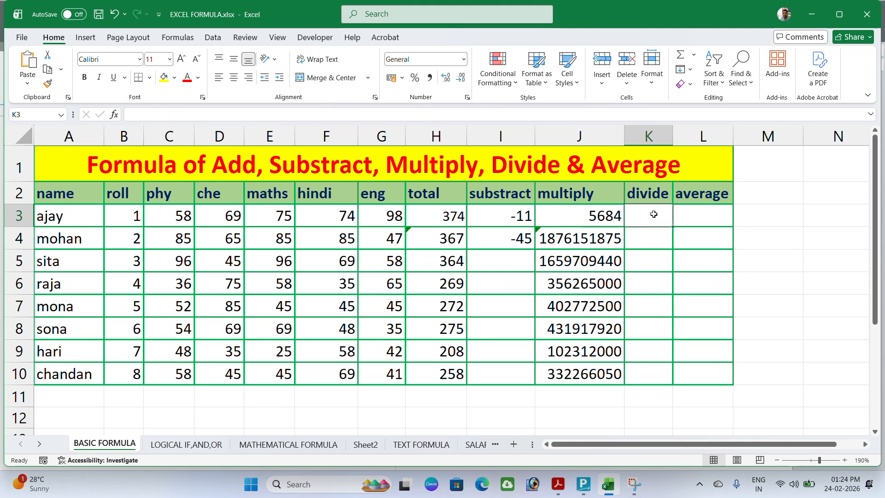
type("=")
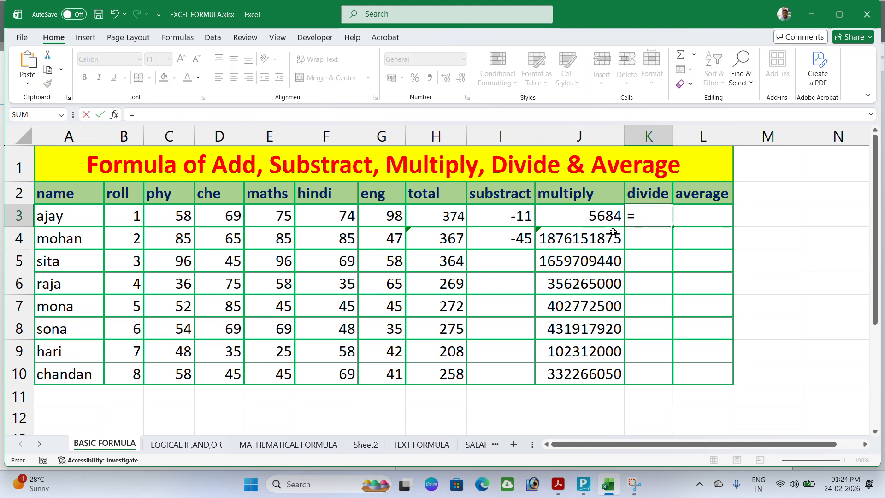
left_click(437, 216)
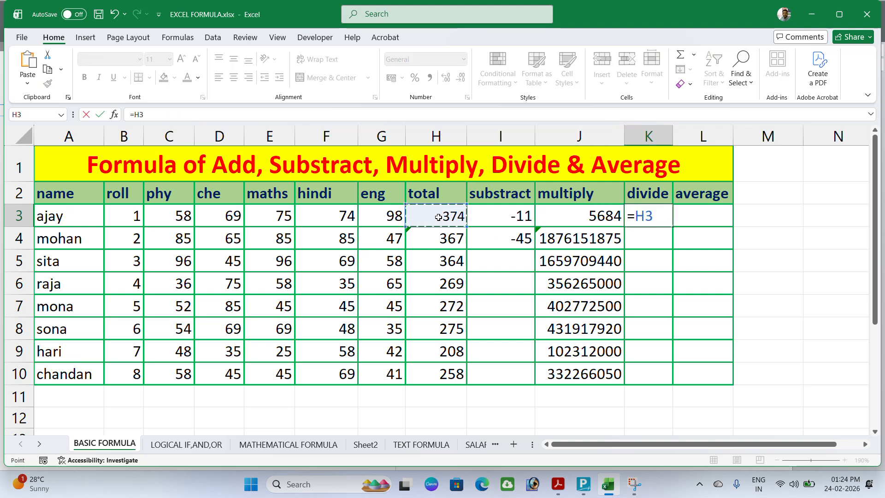
type("/3")
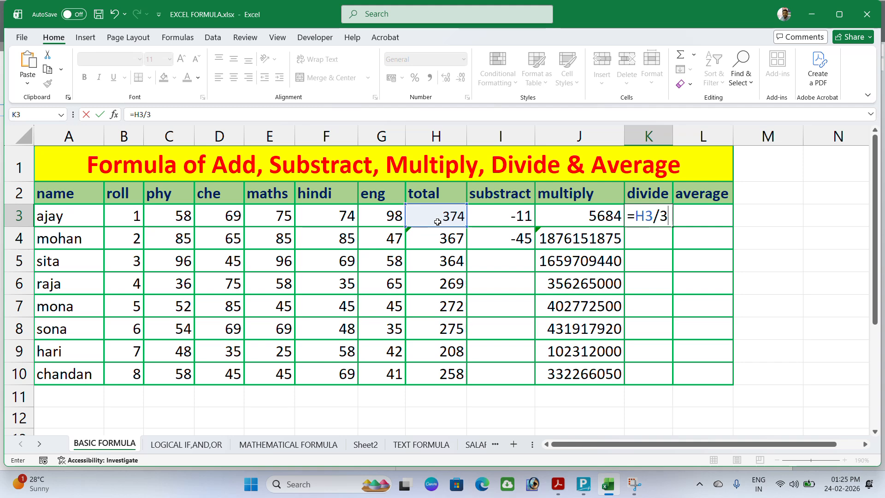
key("Return")
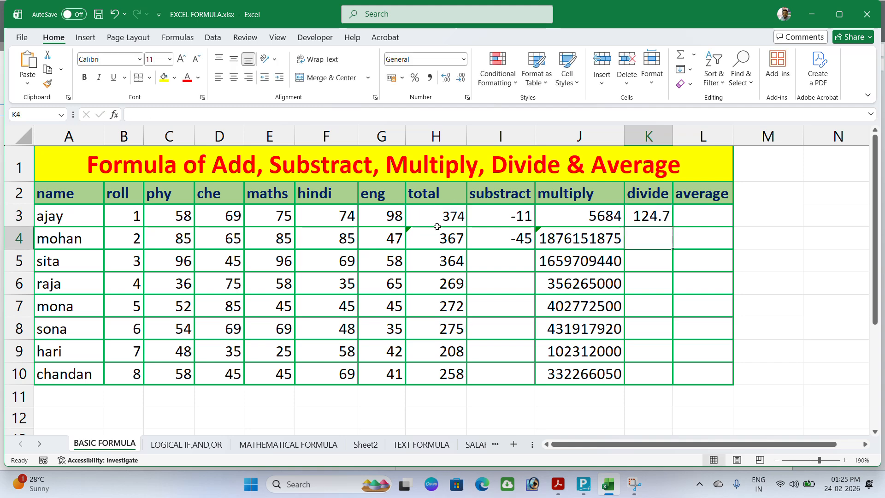
left_click(657, 218)
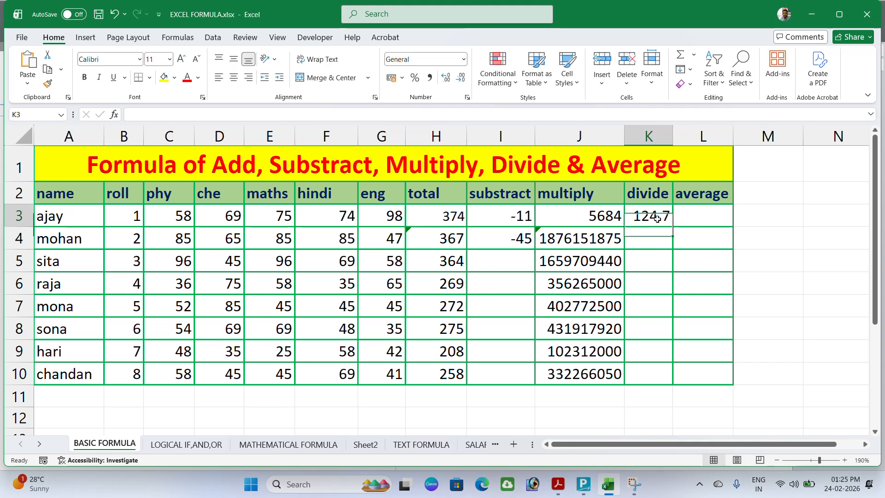
Divide the row 4 total by the chemistry marks in K4 with the formula =H4/D4
left_click(653, 240)
type("=")
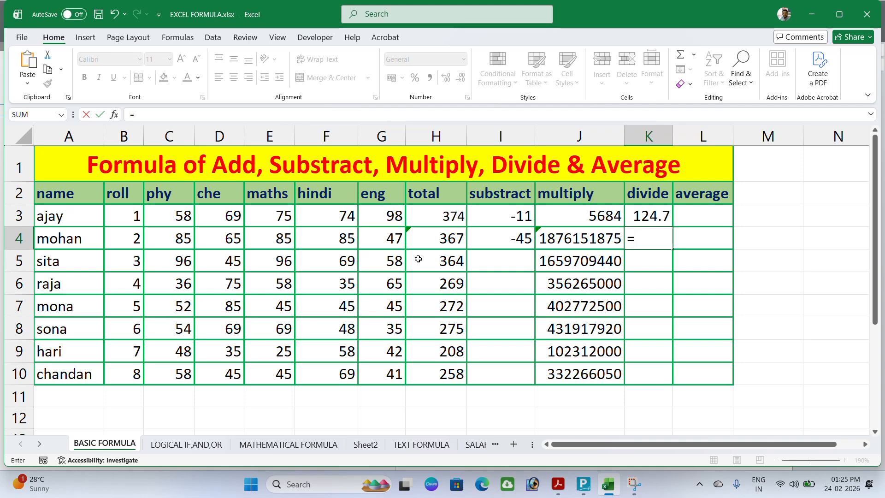
left_click(427, 239)
type("/9")
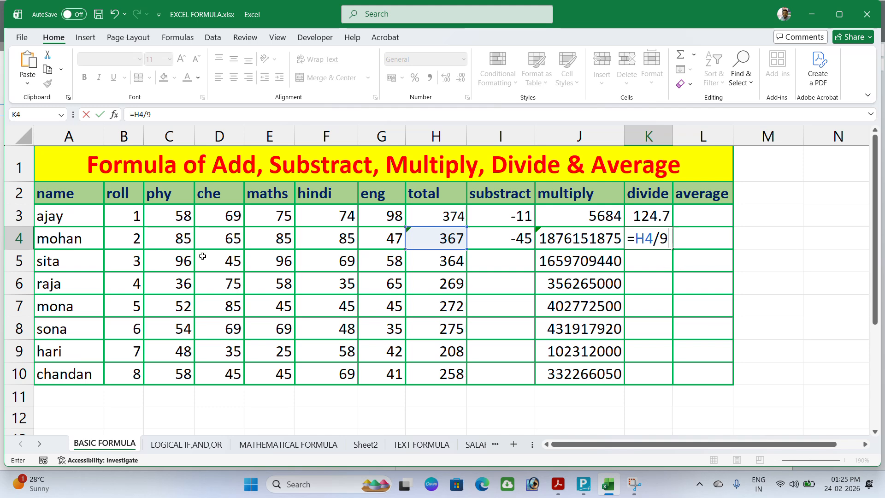
key("BackSpace")
key("BackSpace")
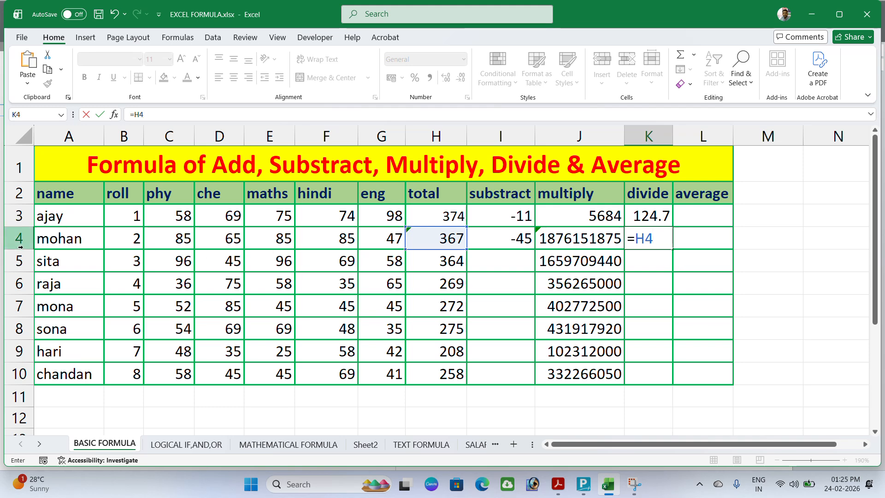
type("/")
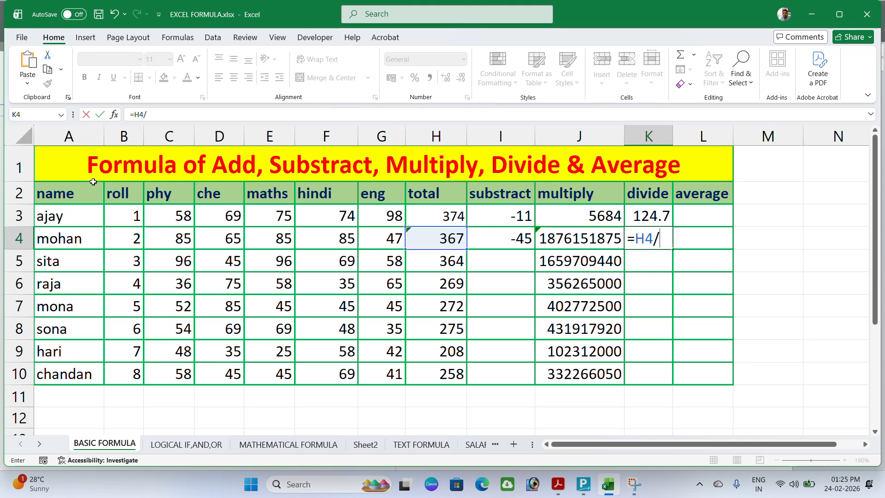
left_click(231, 238)
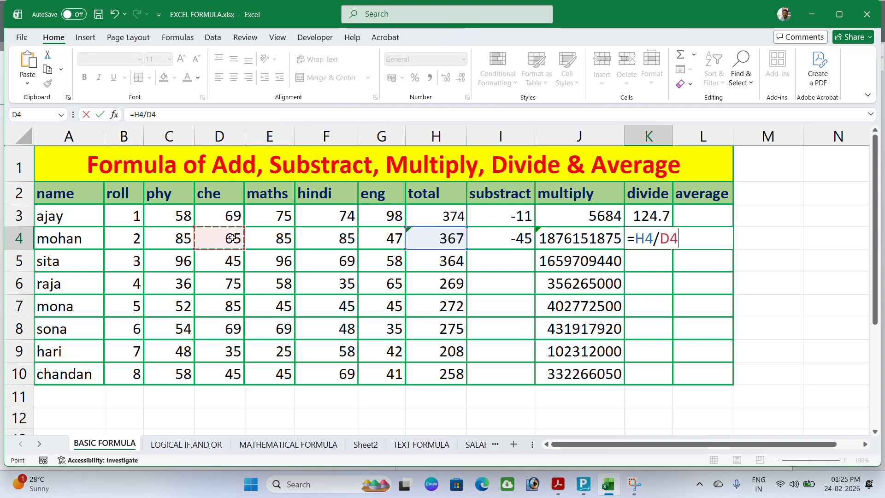
key("Return")
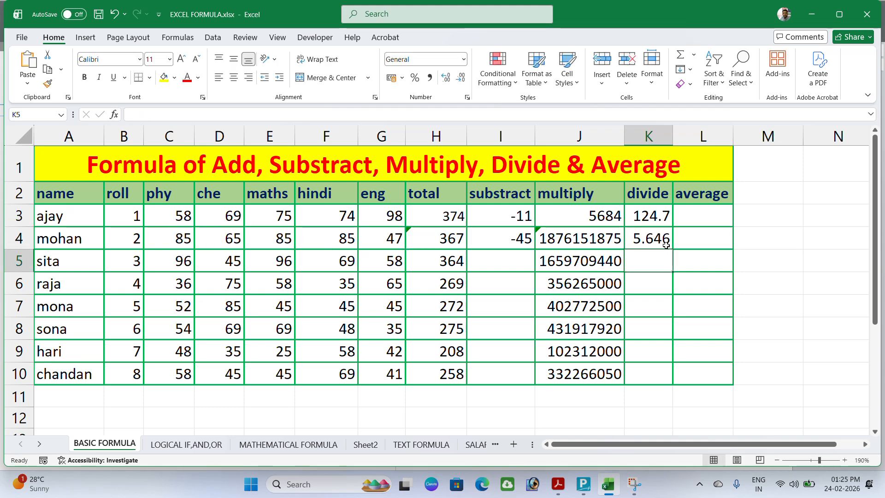
Widen the average column L and average the row 3 marks in L3 with =average(c3:g3)
left_click_drag(732, 139, 764, 142)
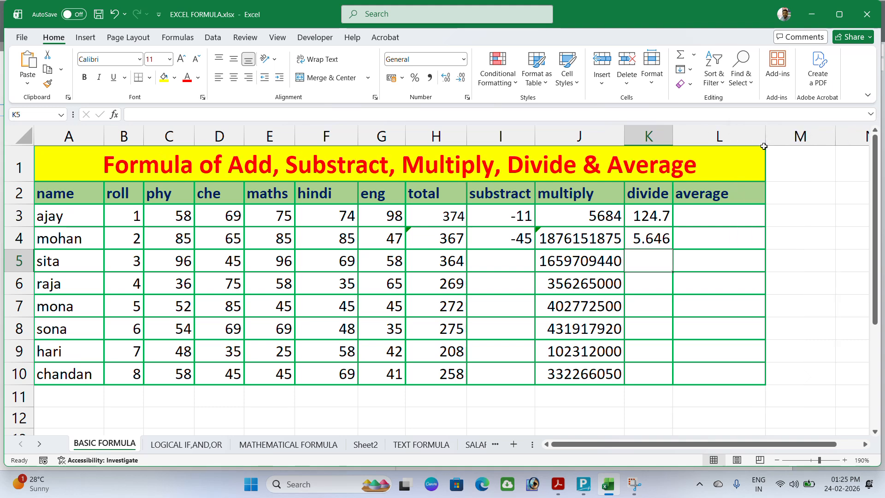
left_click(736, 212)
double_click(736, 213)
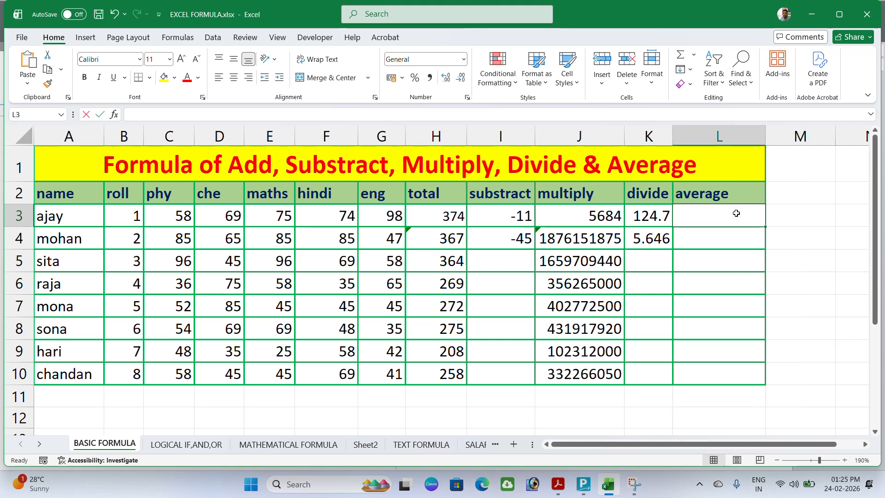
type("=average")
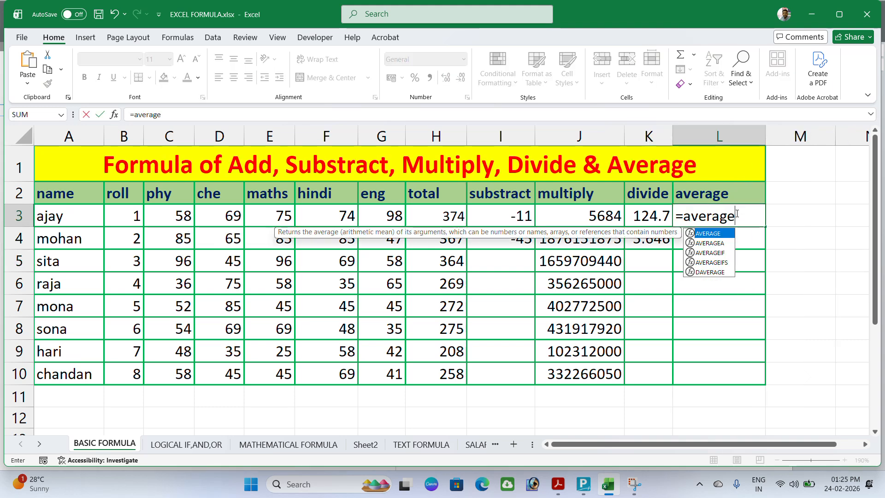
type("(")
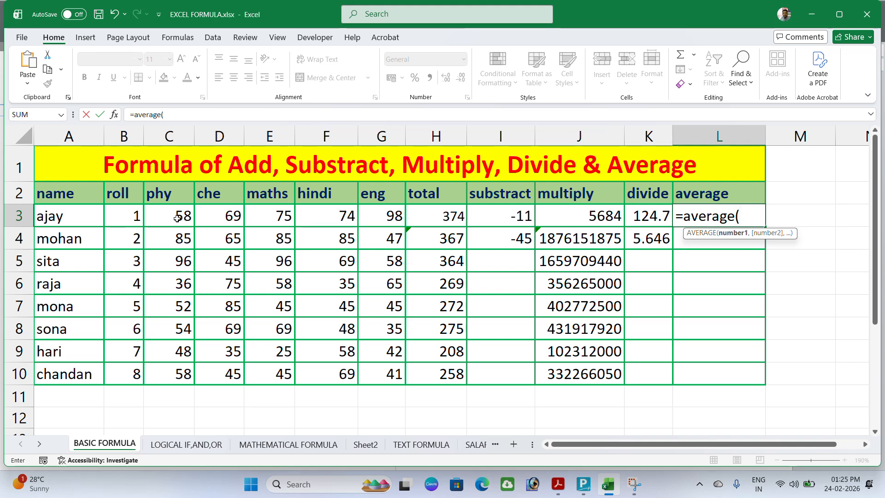
type("c3")
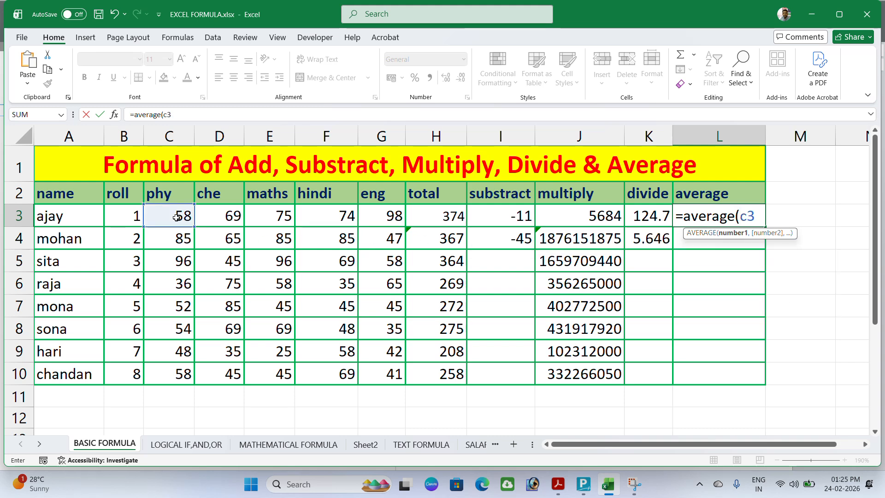
type(":g")
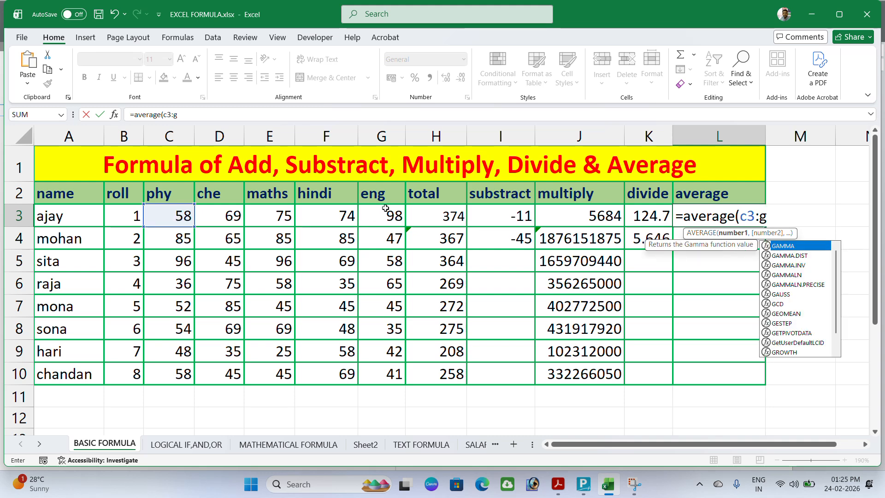
type("3)")
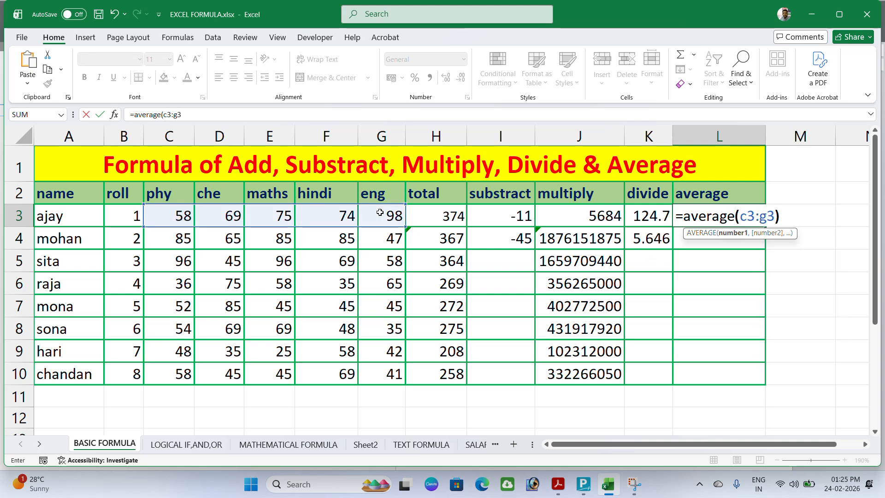
key("Return")
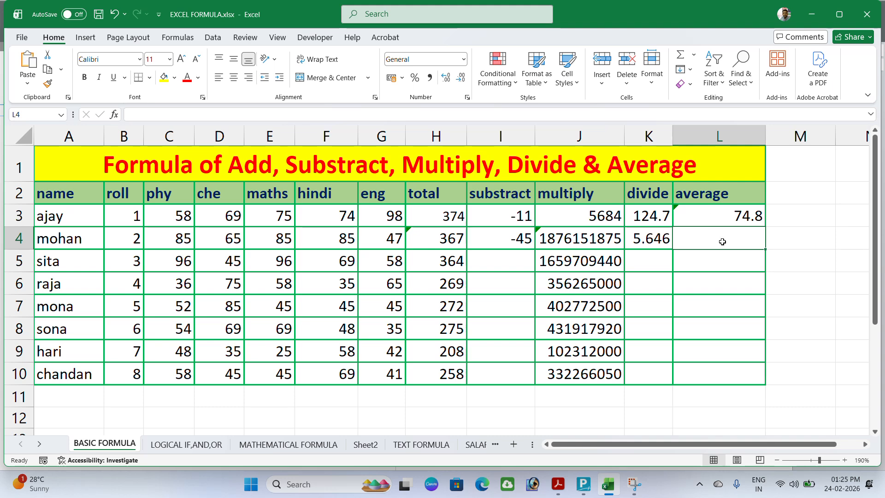
Average the row 4 marks in L4 by listing each cell in the formula =average(c4,d4,e4,f4,g4)
type("=aver")
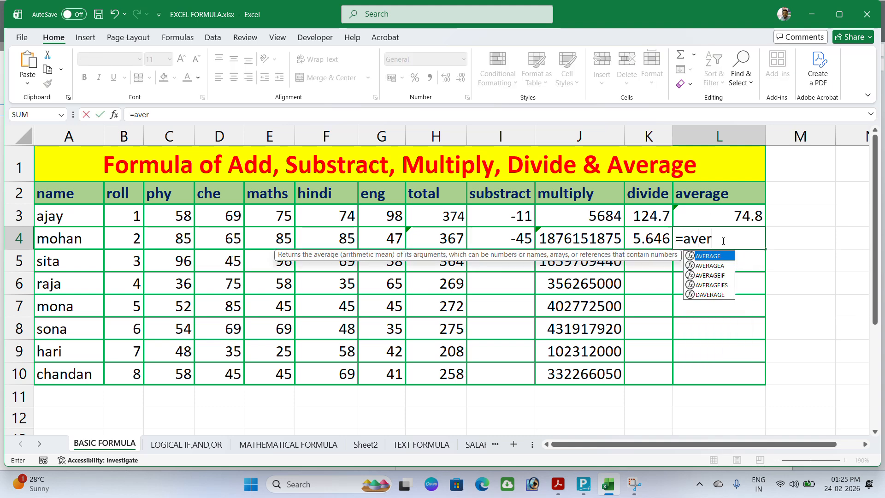
type("age(")
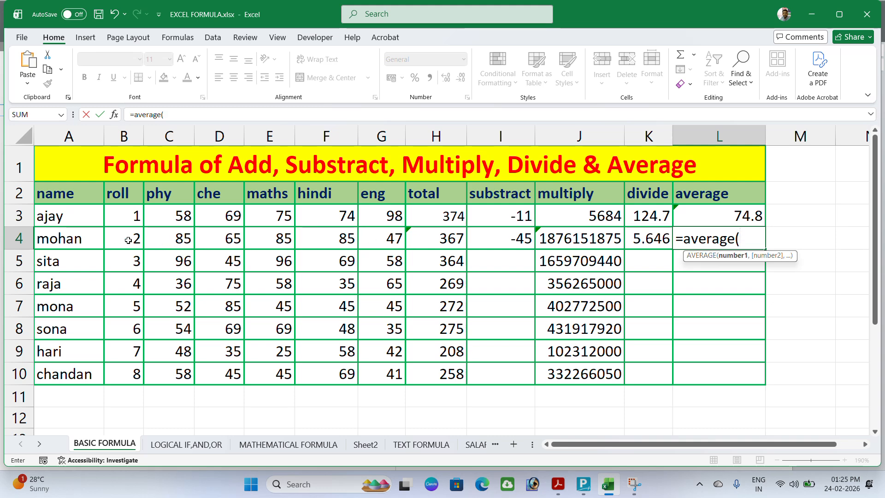
type("c")
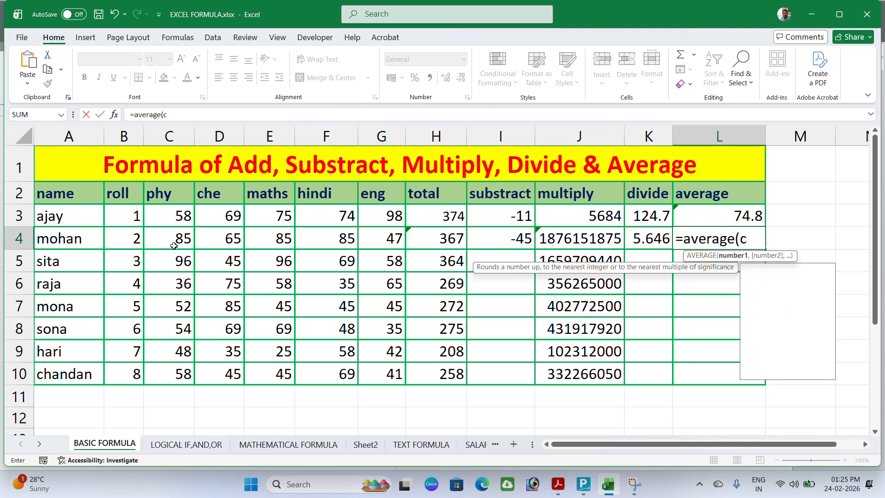
type("4,d")
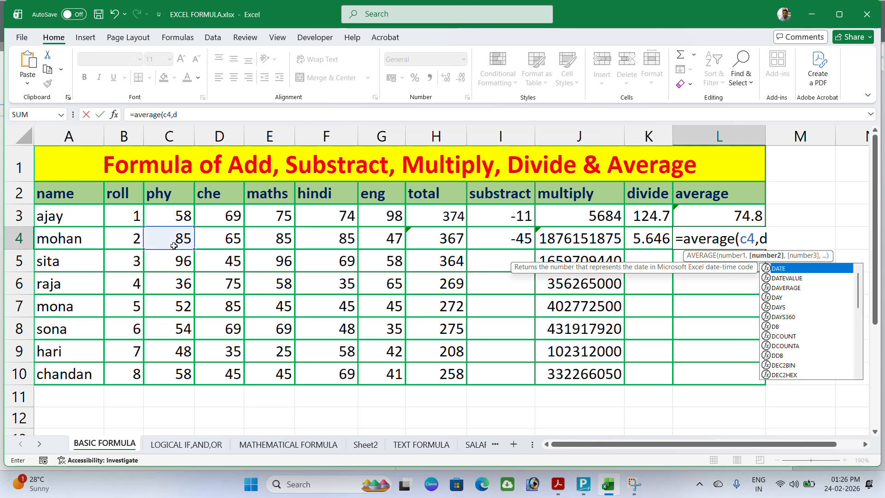
type("4,")
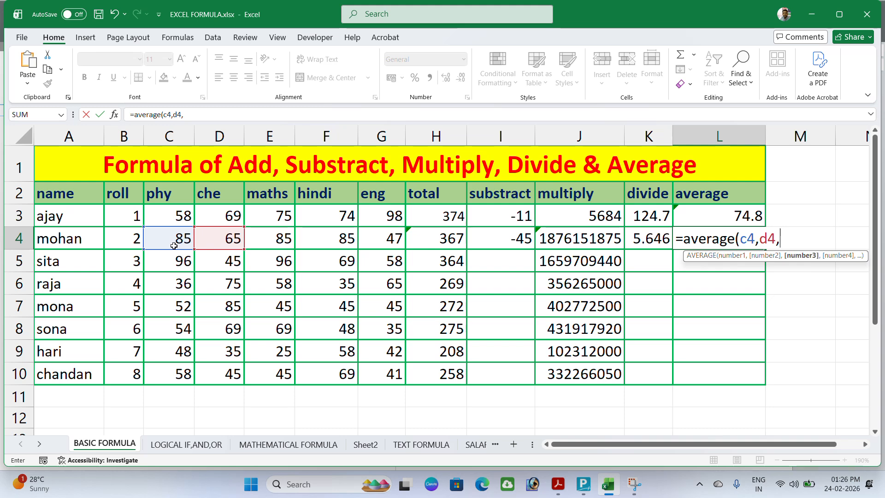
type("e4")
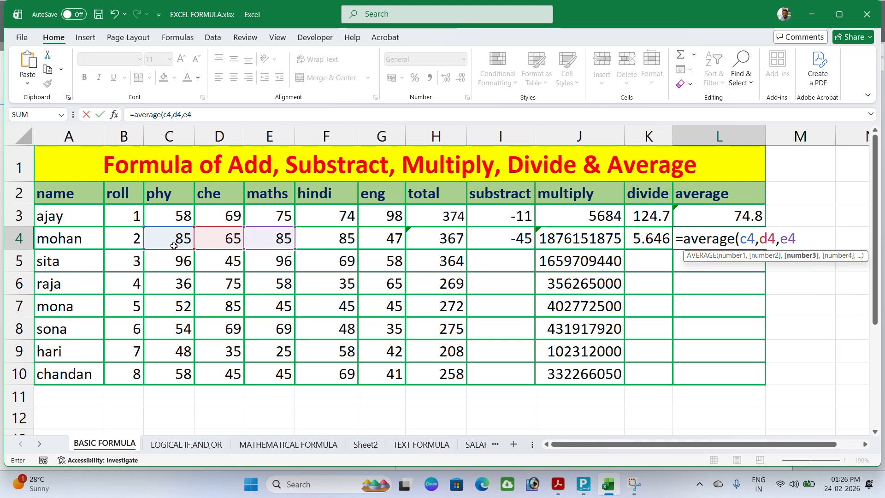
type(",f4,g")
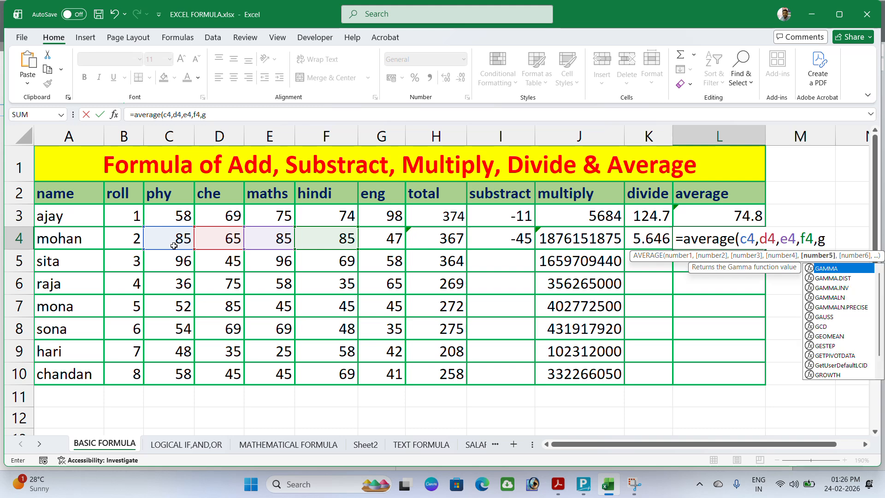
type("4)")
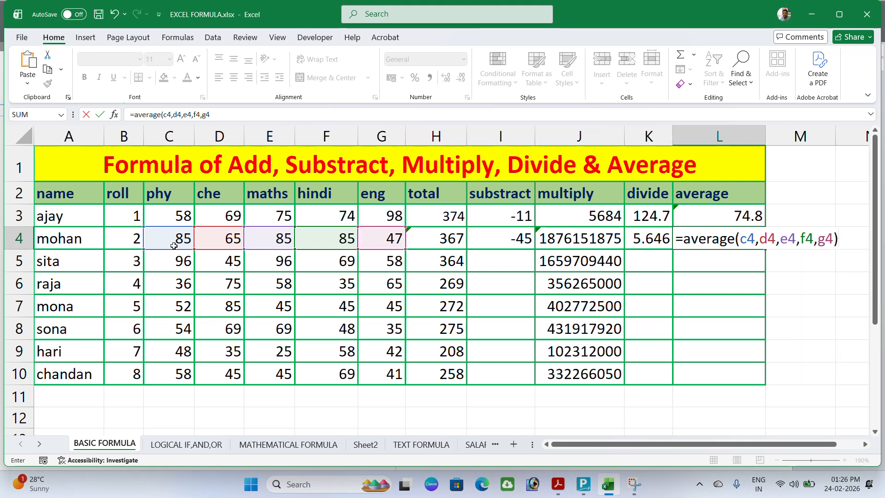
key("Return")
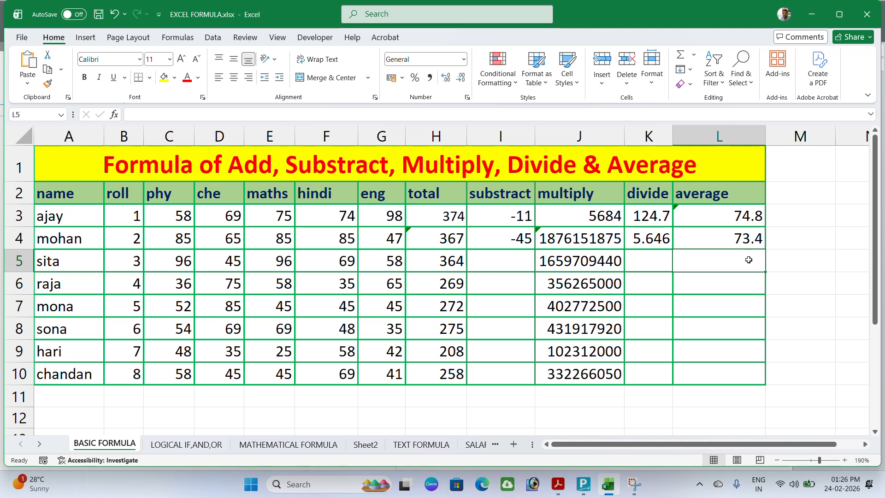
Calculate the row 5 average in L5 by dividing the total by five subjects with =H5/5
left_click(750, 304)
left_click(750, 261)
type("=")
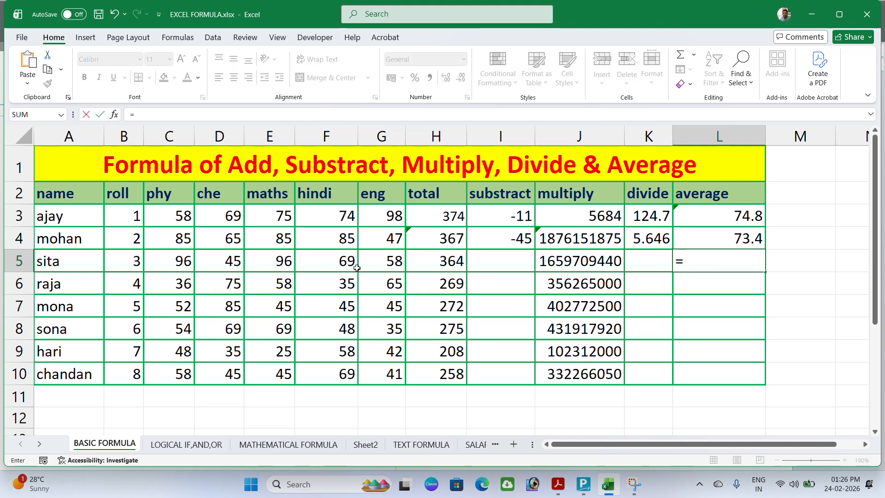
left_click(450, 254)
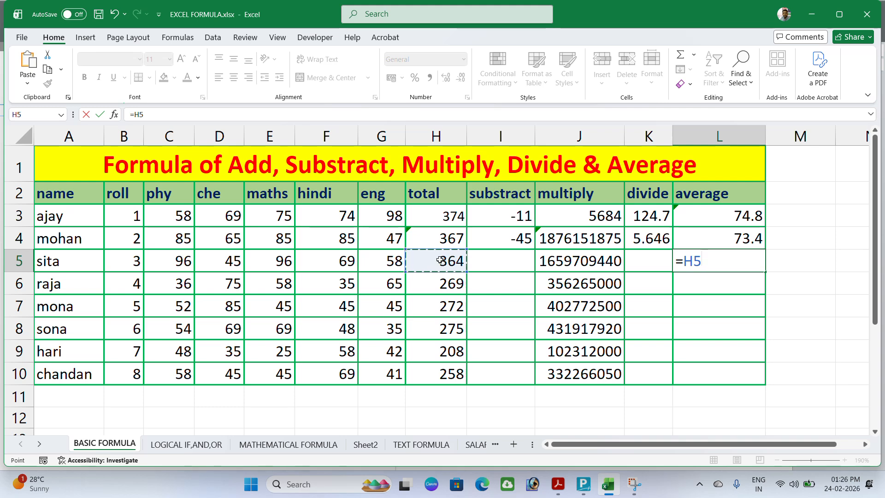
type("/5")
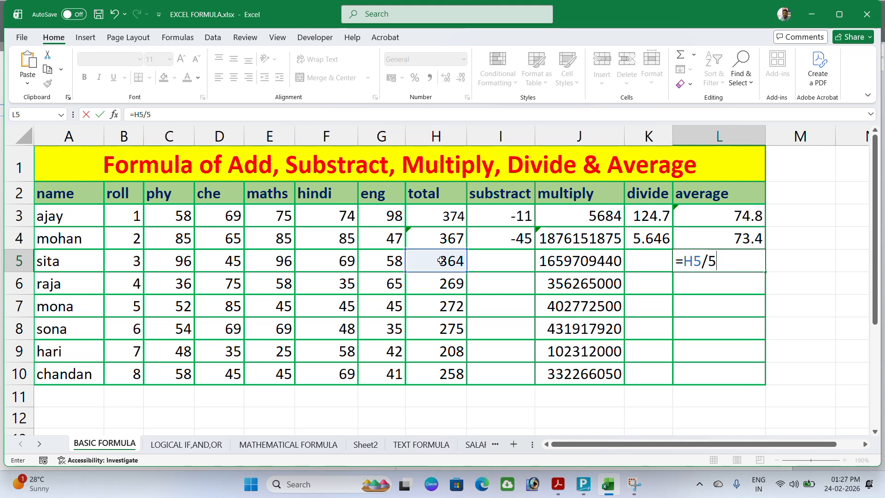
key("Return")
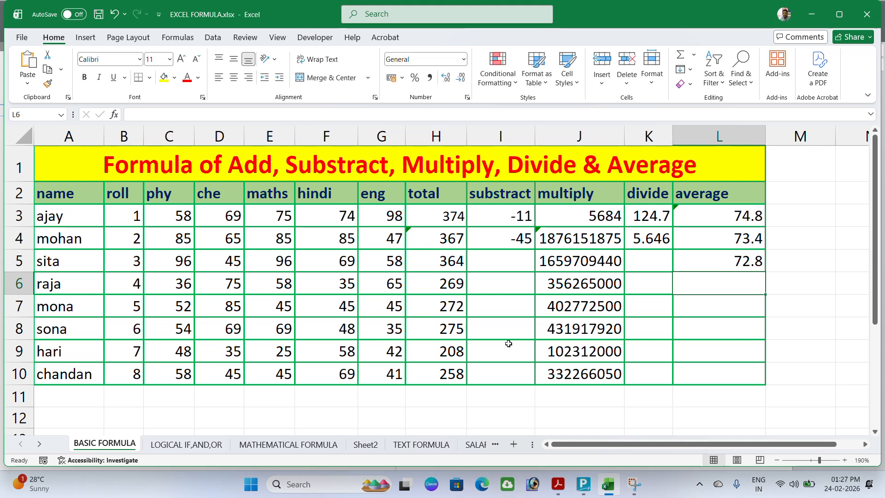